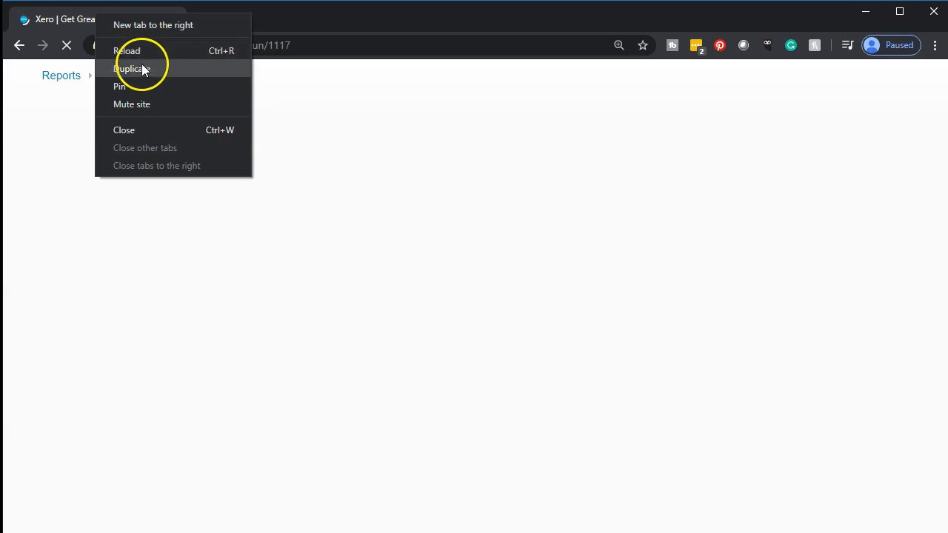
Duplicate the Balance Sheet report into a second browser tab and return to the original one.
{"action": "left_click", "coordinate": [143, 66]}
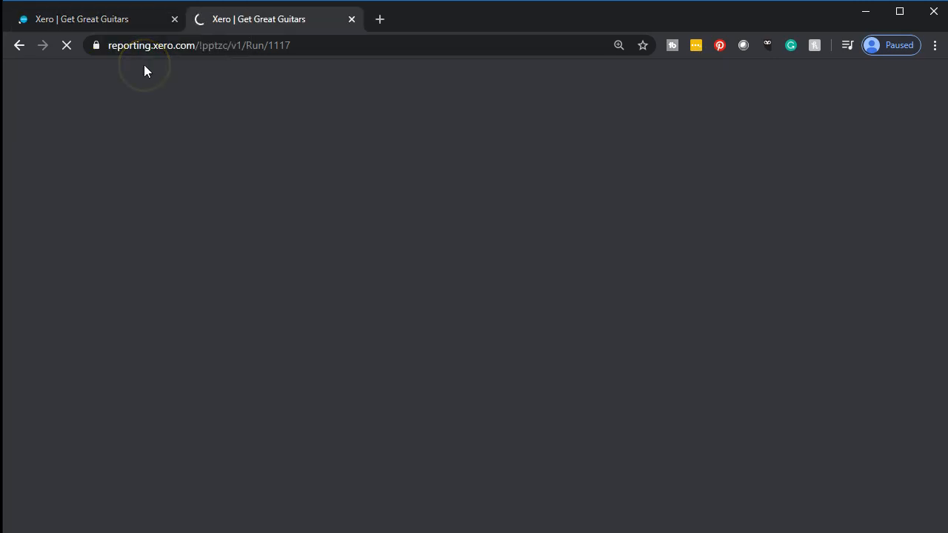
{"action": "left_click", "coordinate": [92, 22]}
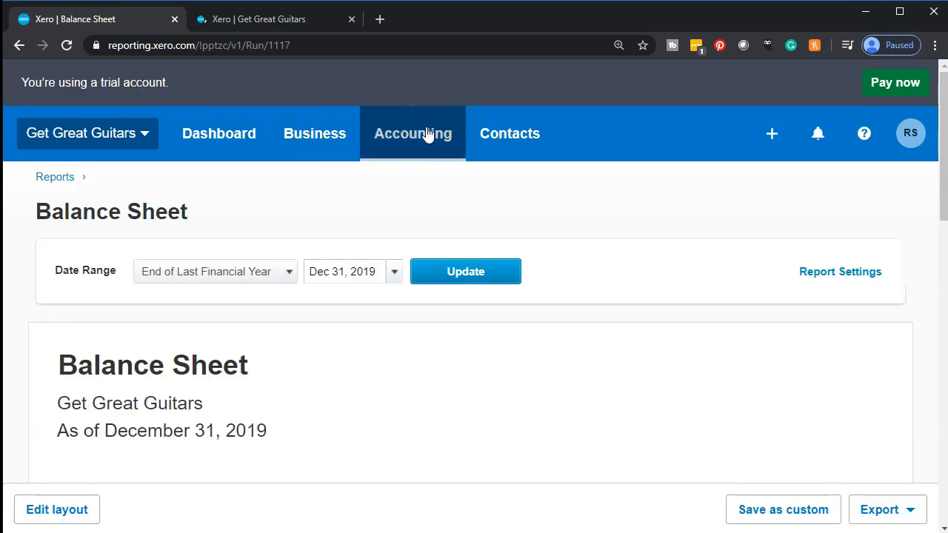
Open the Income Statement report in the original browser tab and duplicate that tab.
{"action": "left_click", "coordinate": [428, 134]}
{"action": "left_click", "coordinate": [449, 398]}
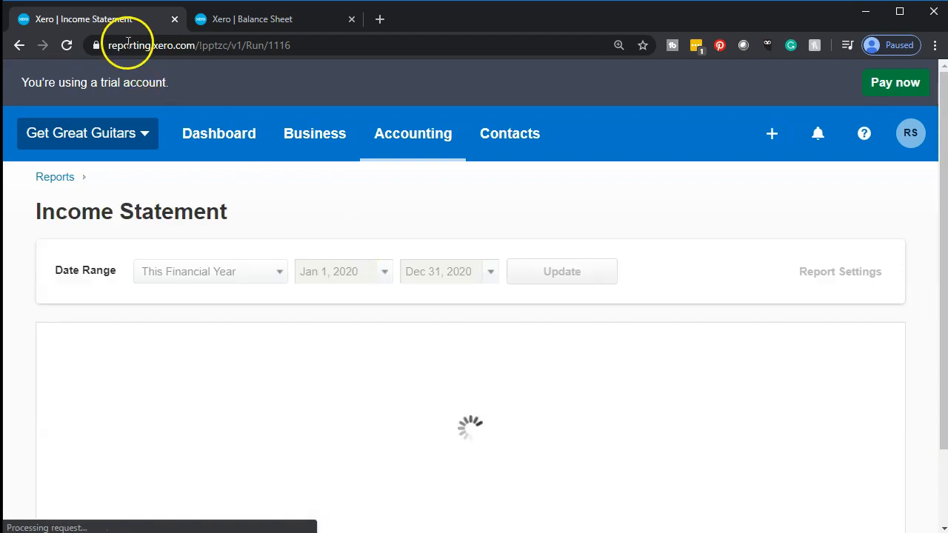
{"action": "right_click", "coordinate": [111, 20]}
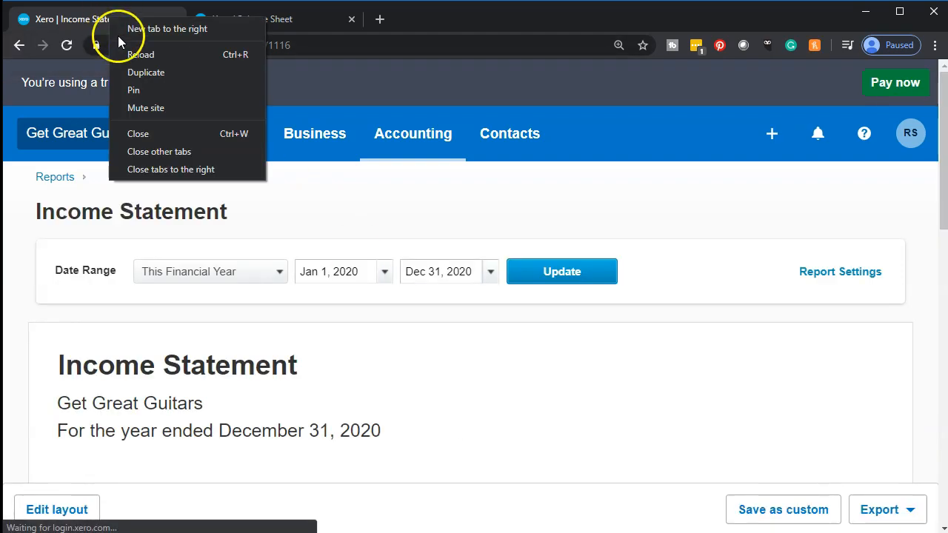
{"action": "left_click", "coordinate": [129, 68]}
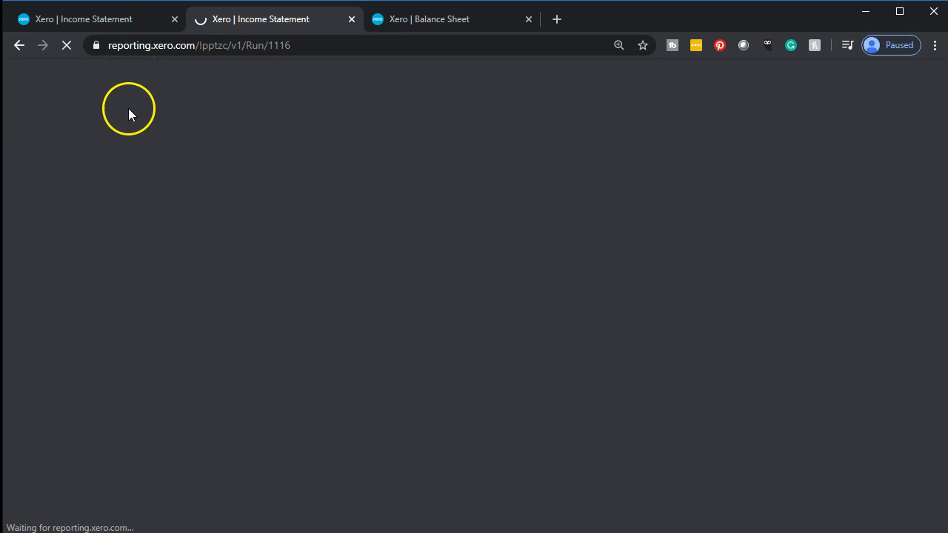
Update the Balance Sheet report to the date Feb 29, 2020, and switch to the duplicated Income Statement.
{"action": "left_click", "coordinate": [455, 21]}
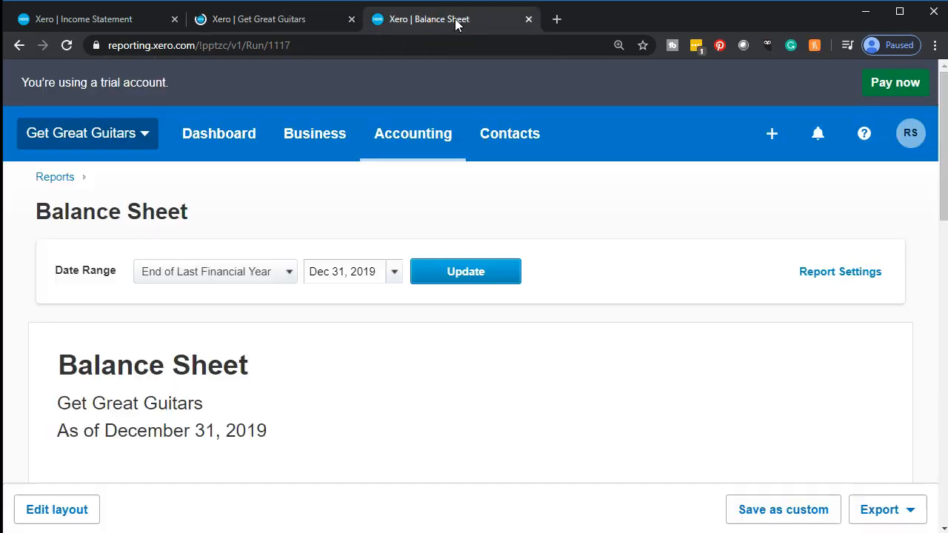
{"action": "left_click", "coordinate": [452, 141]}
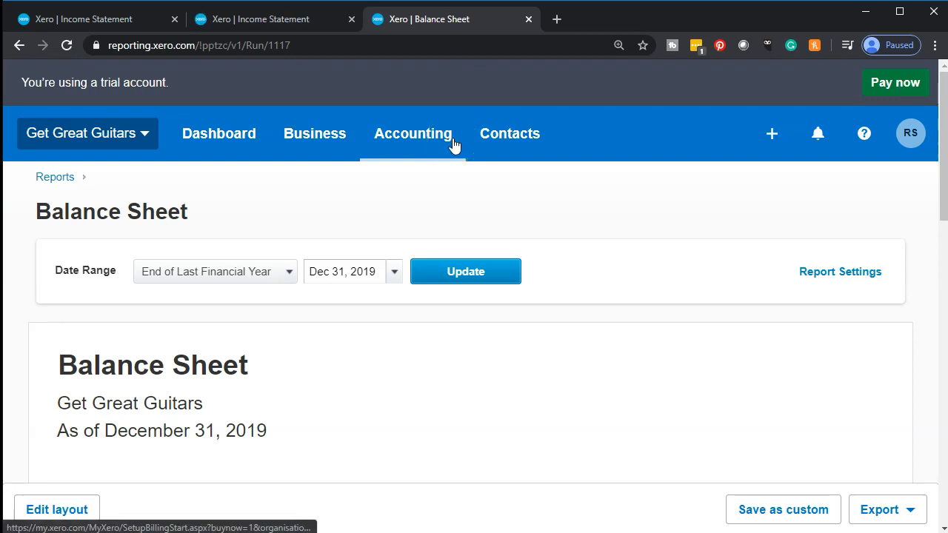
{"action": "scroll", "coordinate": [452, 196], "scroll_direction": "down", "scroll_amount": 1}
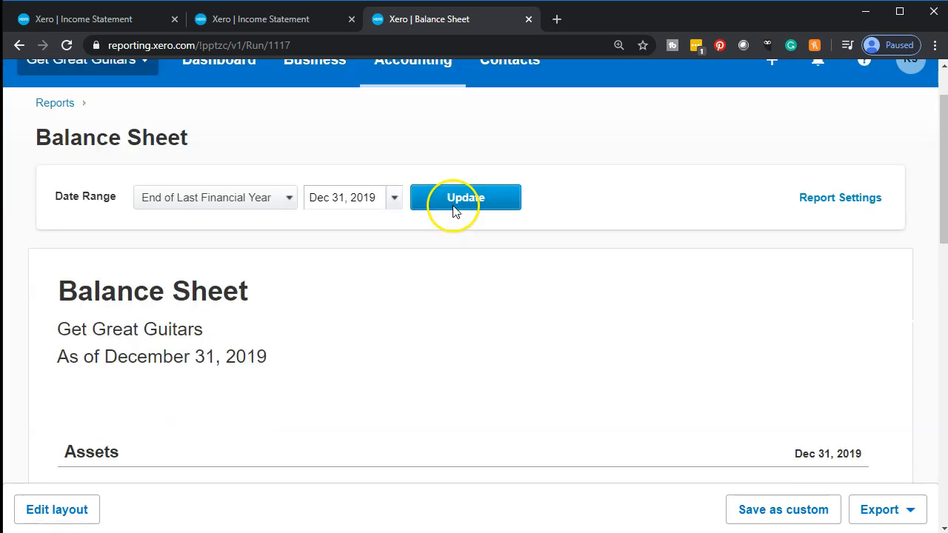
{"action": "left_click", "coordinate": [399, 198]}
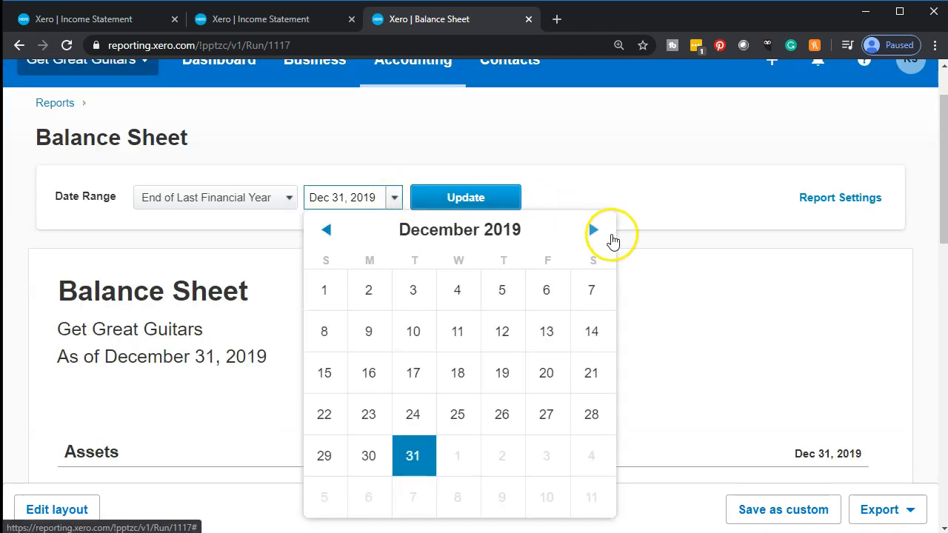
{"action": "left_click", "coordinate": [600, 234]}
{"action": "left_click", "coordinate": [598, 233]}
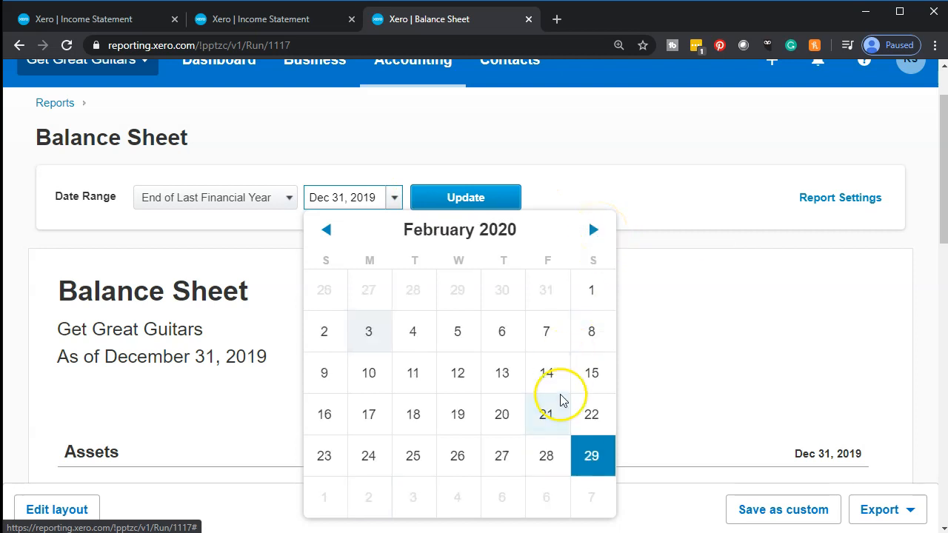
{"action": "left_click", "coordinate": [594, 453]}
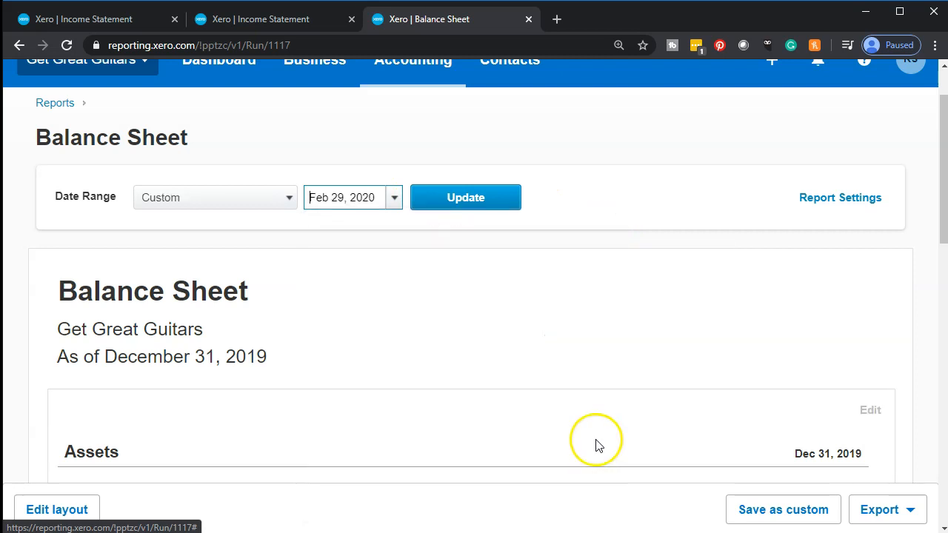
{"action": "left_click", "coordinate": [501, 205]}
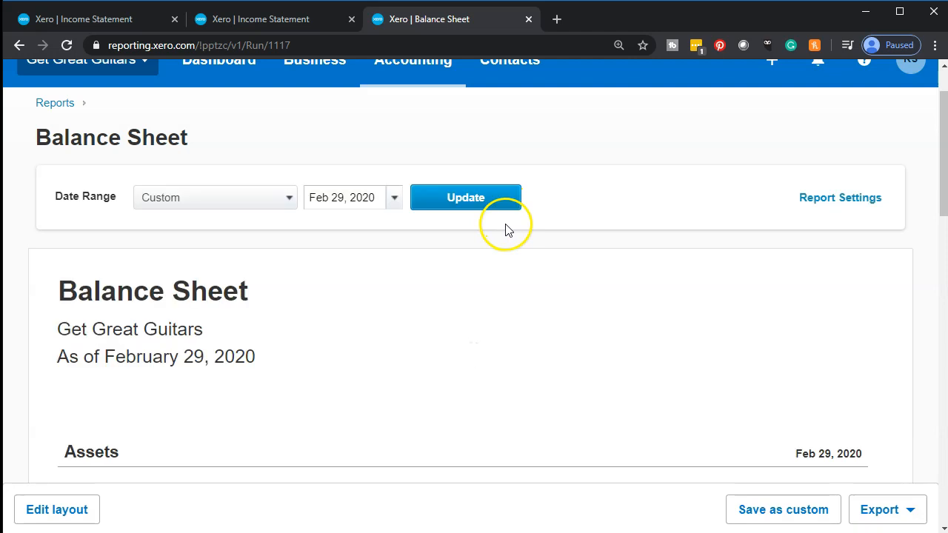
{"action": "left_click", "coordinate": [304, 24]}
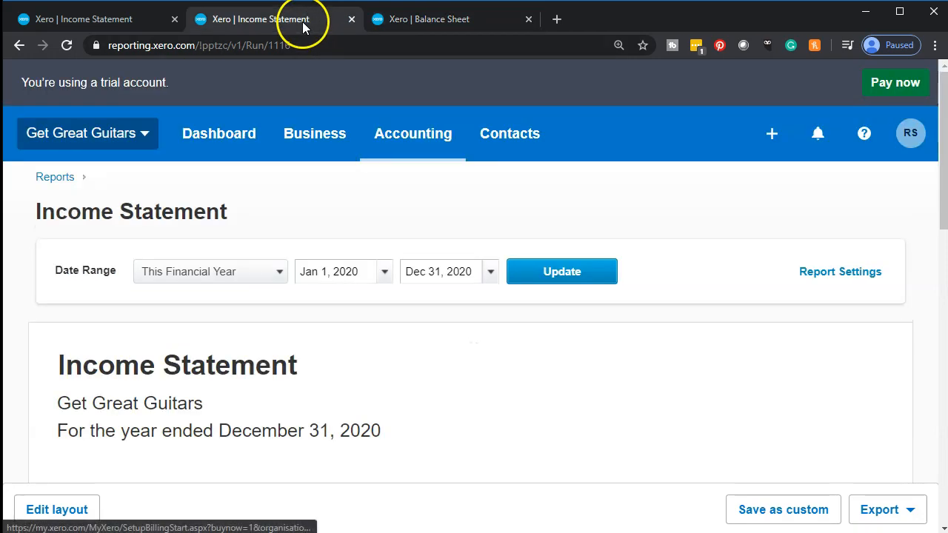
{"action": "left_click", "coordinate": [491, 274]}
{"action": "left_click", "coordinate": [424, 292]}
{"action": "left_click", "coordinate": [425, 294]}
{"action": "left_click", "coordinate": [424, 294]}
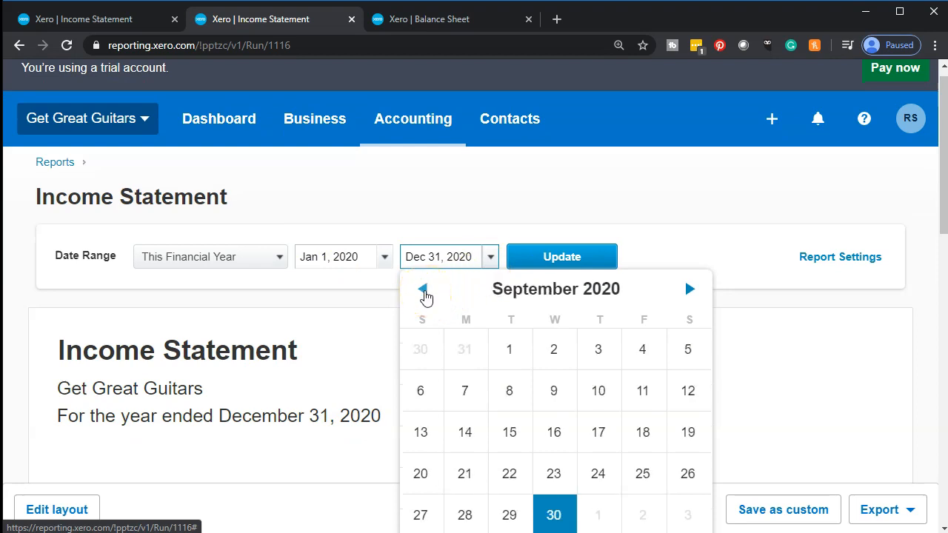
{"action": "left_click", "coordinate": [424, 294]}
{"action": "scroll", "coordinate": [425, 297], "scroll_direction": "down", "scroll_amount": 3}
{"action": "left_click", "coordinate": [389, 341]}
Set the Income Statement's end date to Feb 29, 2020 and update the report.
{"action": "scroll", "coordinate": [389, 341], "scroll_direction": "up", "scroll_amount": 2}
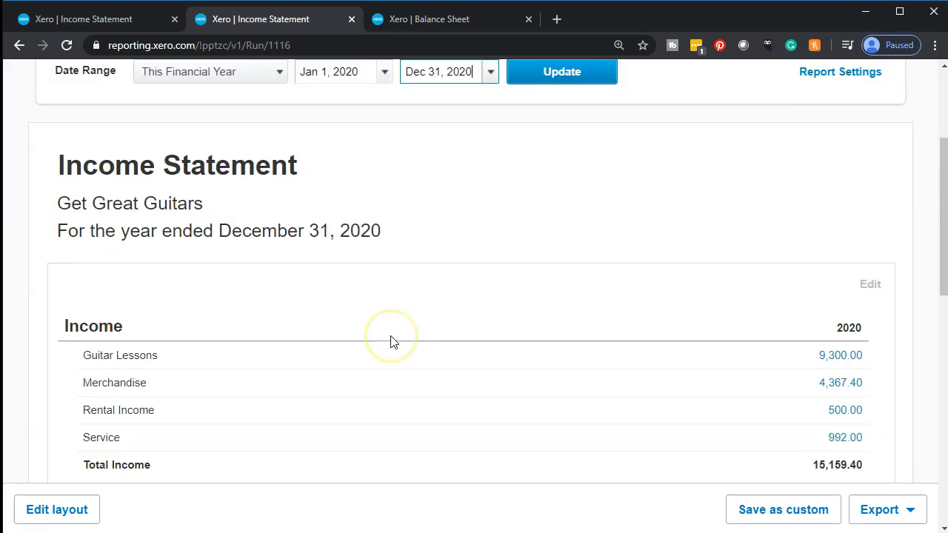
{"action": "left_click", "coordinate": [489, 146]}
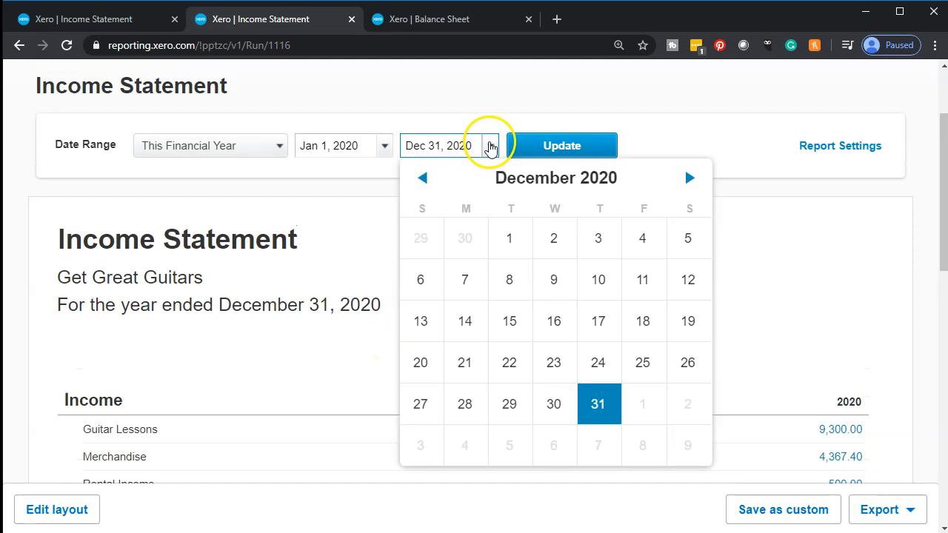
{"action": "left_click", "coordinate": [422, 185]}
{"action": "left_click", "coordinate": [422, 179]}
{"action": "left_click", "coordinate": [422, 179]}
{"action": "left_click", "coordinate": [423, 179]}
{"action": "left_click", "coordinate": [422, 180]}
{"action": "left_click", "coordinate": [422, 180]}
{"action": "left_click", "coordinate": [422, 179]}
{"action": "left_click", "coordinate": [422, 180]}
{"action": "left_click", "coordinate": [422, 180]}
{"action": "left_click", "coordinate": [422, 184]}
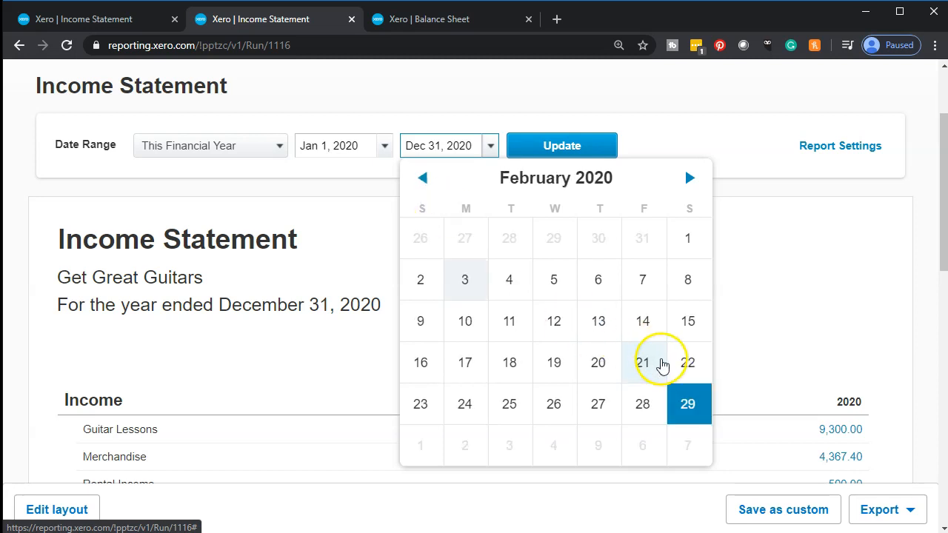
{"action": "left_click", "coordinate": [683, 409]}
{"action": "left_click", "coordinate": [547, 148]}
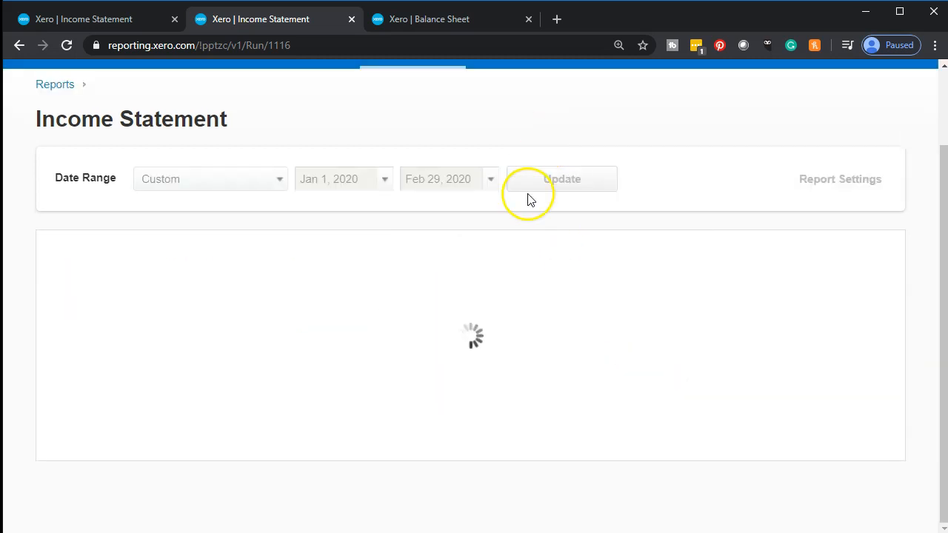
View the Balance Sheet report and the Create Invoices item in the QuickBooks Desktop home page flowchart, and return to Xero.
{"action": "left_click", "coordinate": [438, 22]}
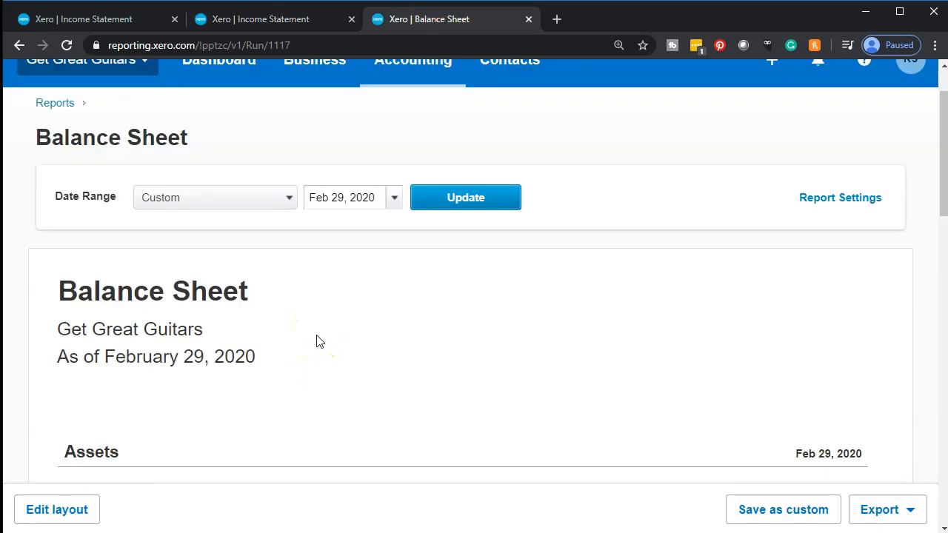
{"action": "scroll", "coordinate": [317, 341], "scroll_direction": "down", "scroll_amount": 2}
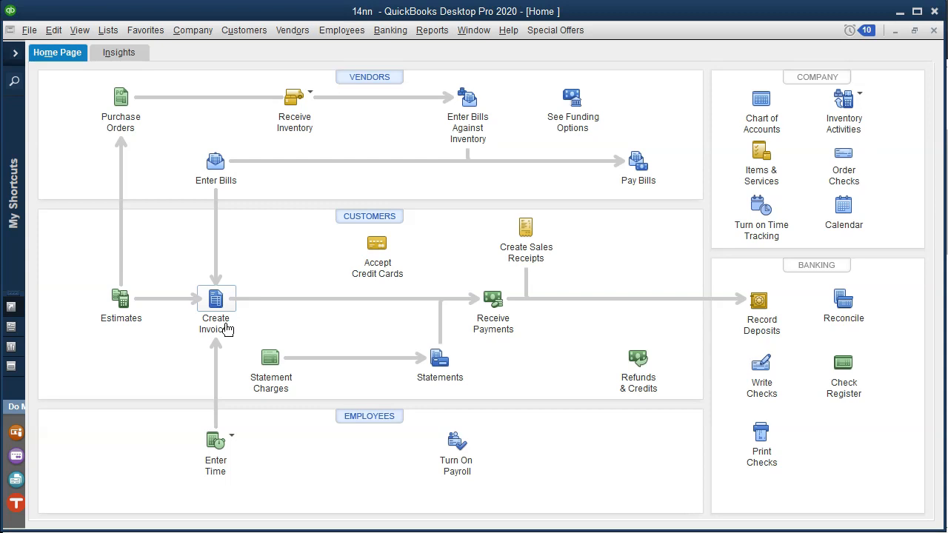
{"action": "left_click", "coordinate": [224, 328]}
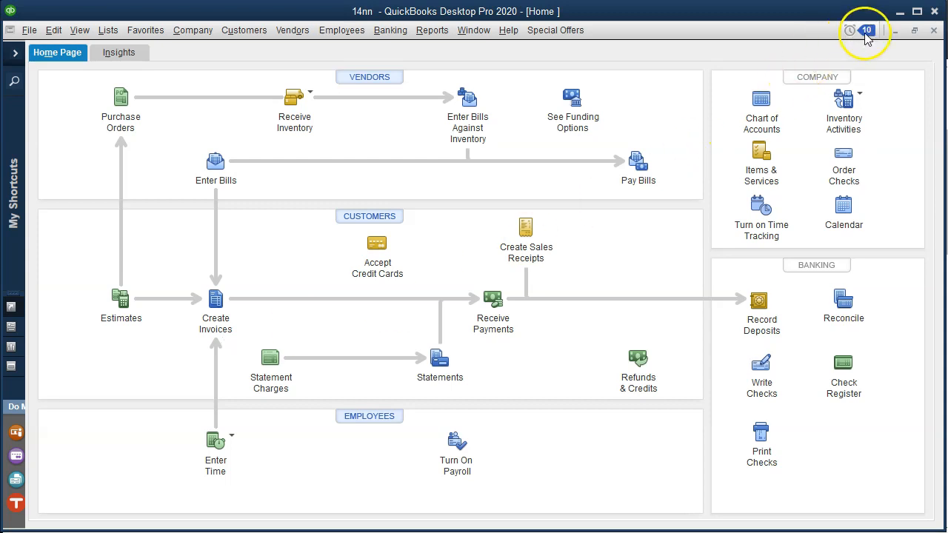
{"action": "left_click", "coordinate": [899, 12]}
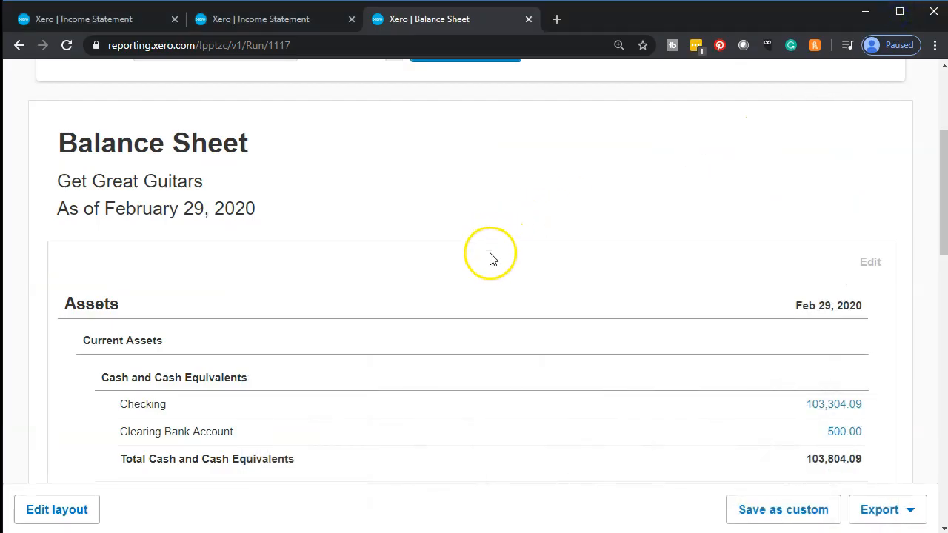
{"action": "scroll", "coordinate": [484, 297], "scroll_direction": "up", "scroll_amount": 2}
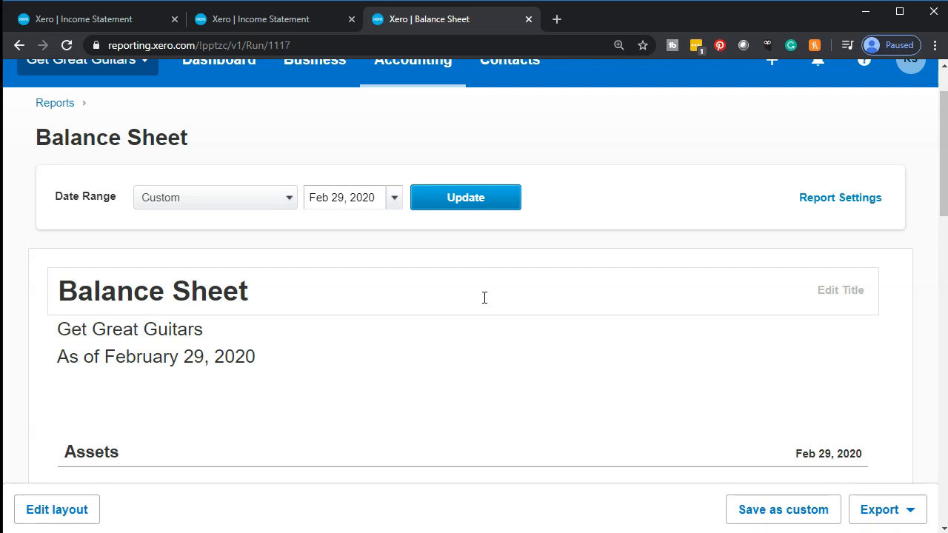
{"action": "scroll", "coordinate": [485, 297], "scroll_direction": "up", "scroll_amount": 1}
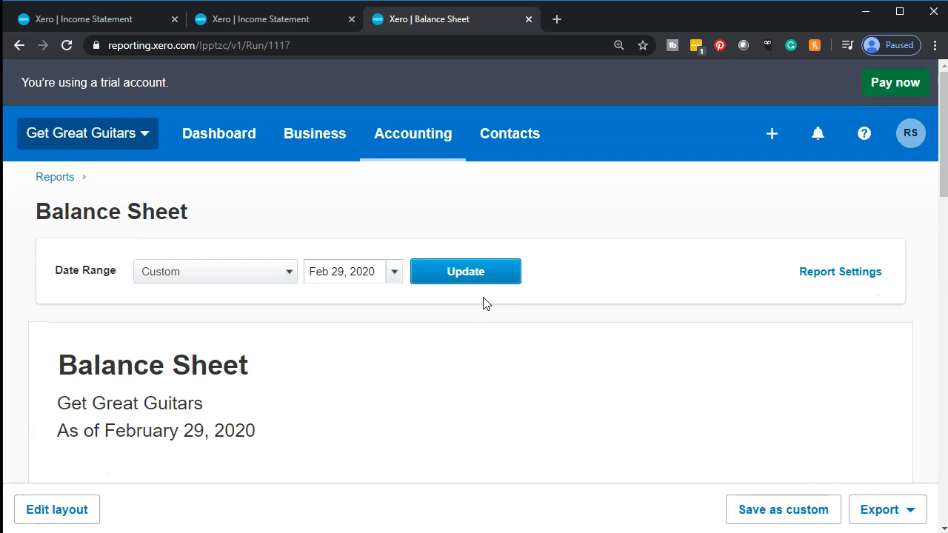
Start a new sales invoice in the first browser tab, leaving the two report tabs open.
{"action": "left_click", "coordinate": [112, 24]}
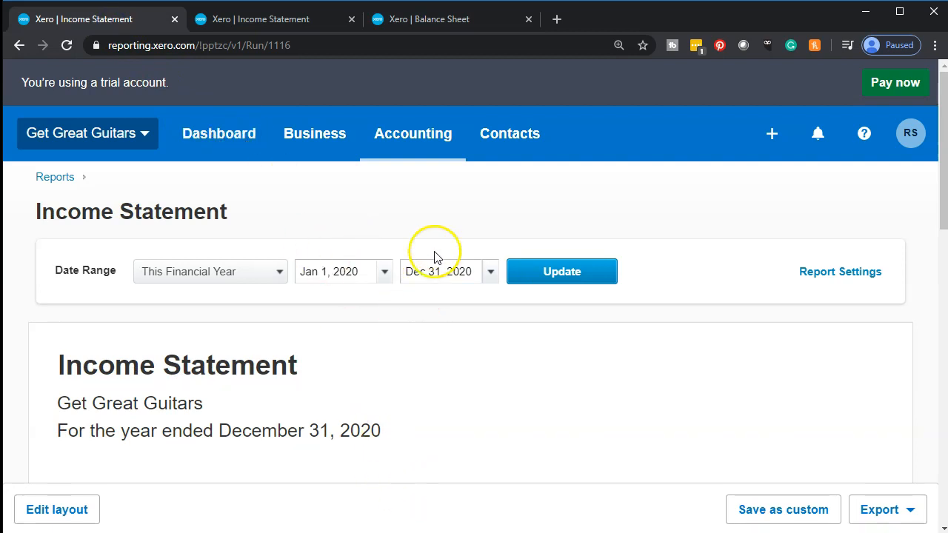
{"action": "left_click", "coordinate": [413, 136]}
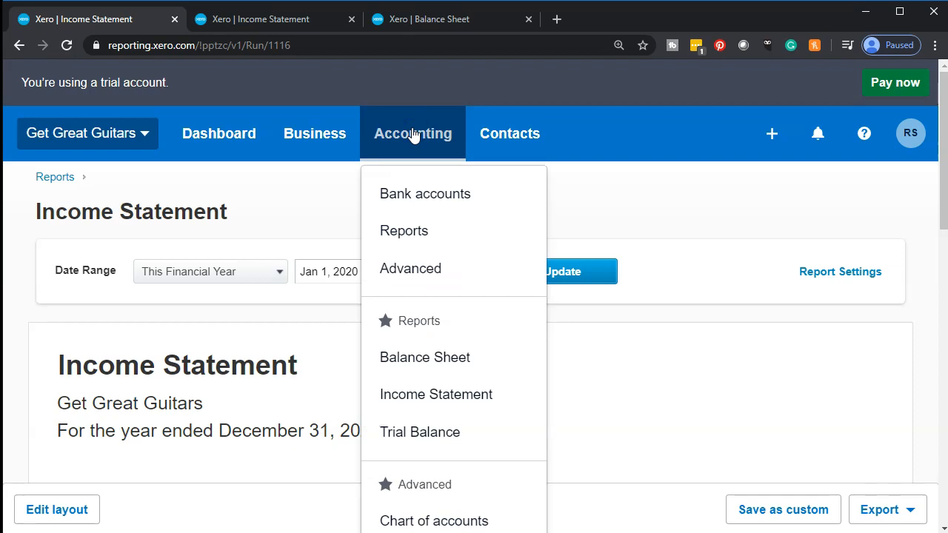
{"action": "left_click", "coordinate": [413, 133]}
{"action": "left_click", "coordinate": [772, 136]}
{"action": "left_click", "coordinate": [721, 227]}
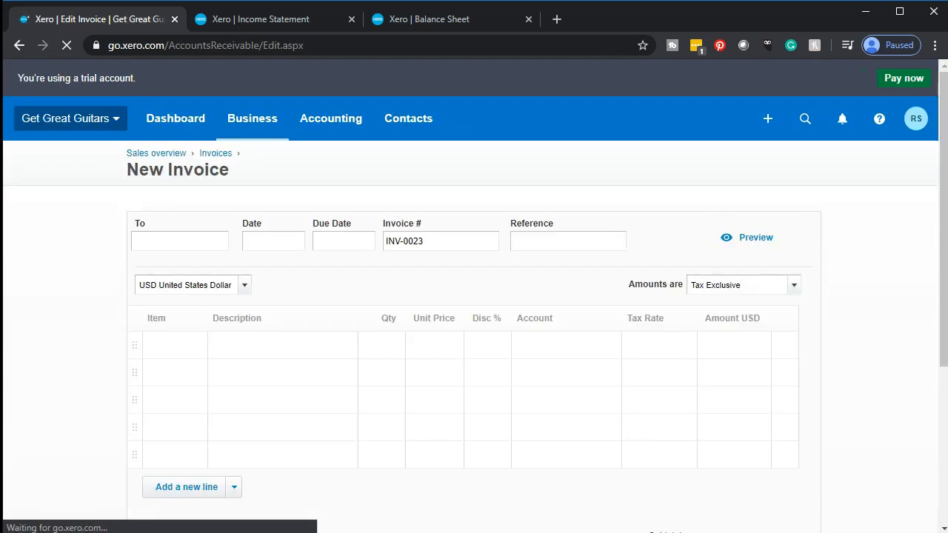
Choose Anderson Guitars as the invoice's customer and set the invoice date to Mar 10, 2020.
{"action": "left_click", "coordinate": [121, 296]}
{"action": "type", "text": "and"}
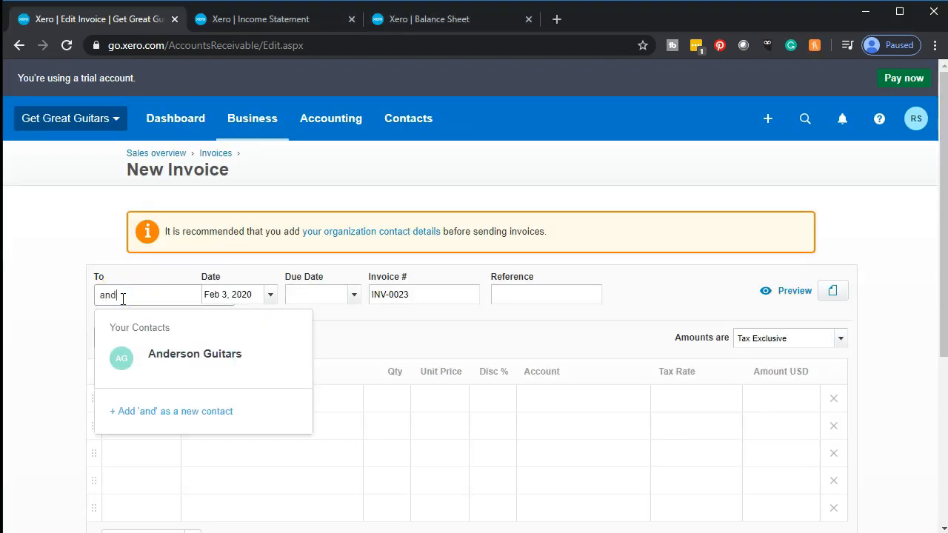
{"action": "left_click", "coordinate": [179, 365]}
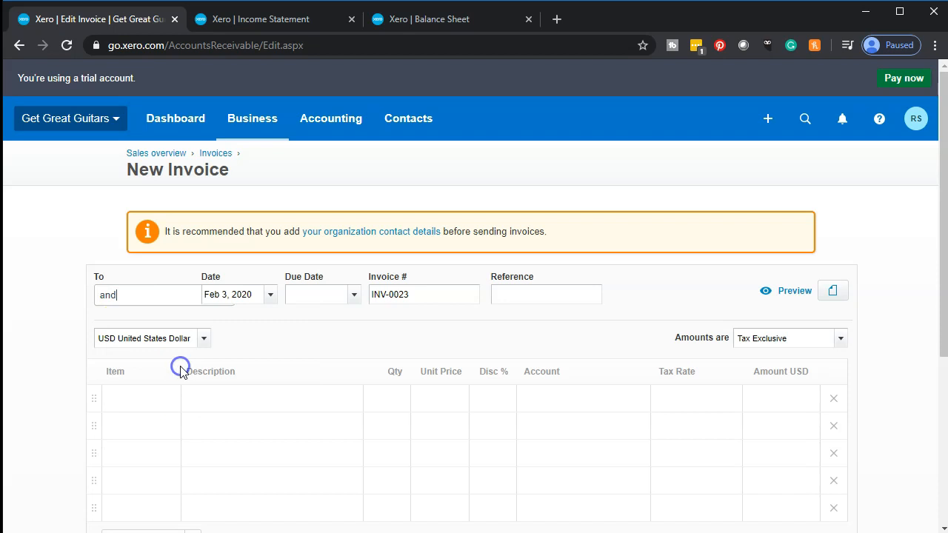
{"action": "left_click", "coordinate": [269, 297]}
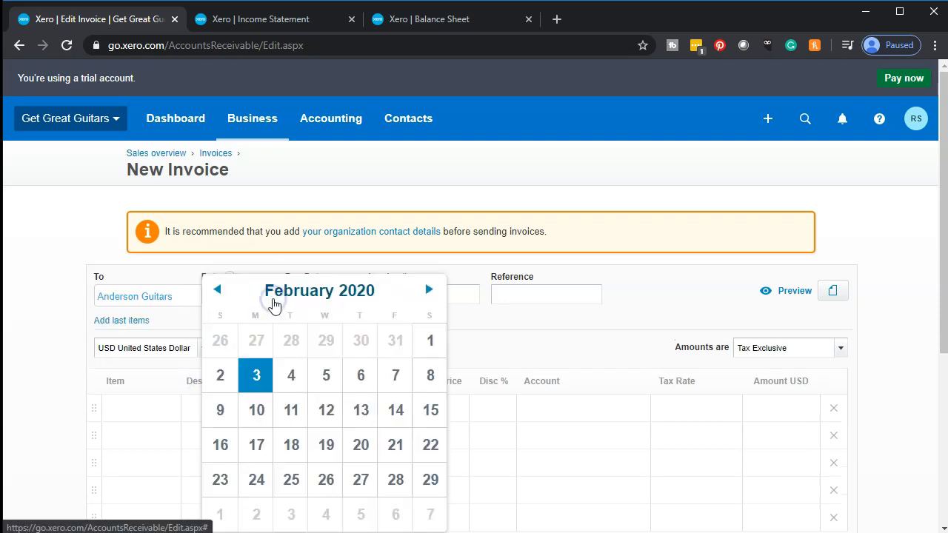
{"action": "left_click", "coordinate": [430, 291]}
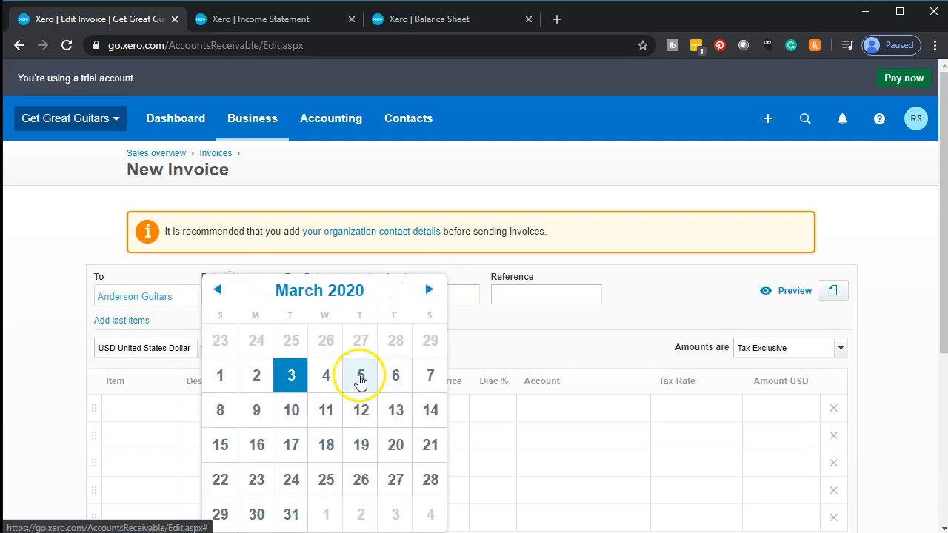
{"action": "left_click", "coordinate": [299, 417]}
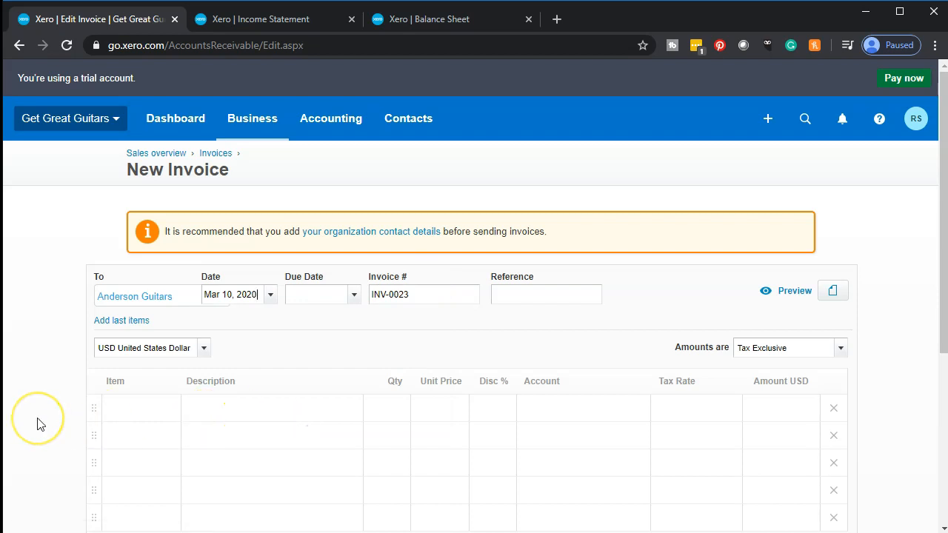
Add the ELP: Epiphone Les Paul item to the first line of the Anderson Guitars invoice.
{"action": "scroll", "coordinate": [40, 424], "scroll_direction": "down", "scroll_amount": 1}
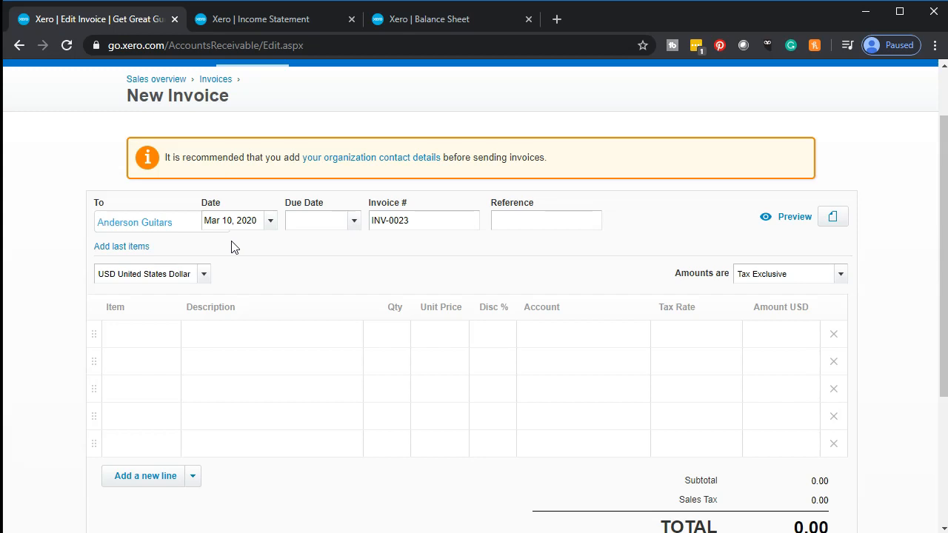
{"action": "left_click", "coordinate": [41, 328]}
{"action": "scroll", "coordinate": [52, 319], "scroll_direction": "down", "scroll_amount": 2}
{"action": "left_click", "coordinate": [132, 263]}
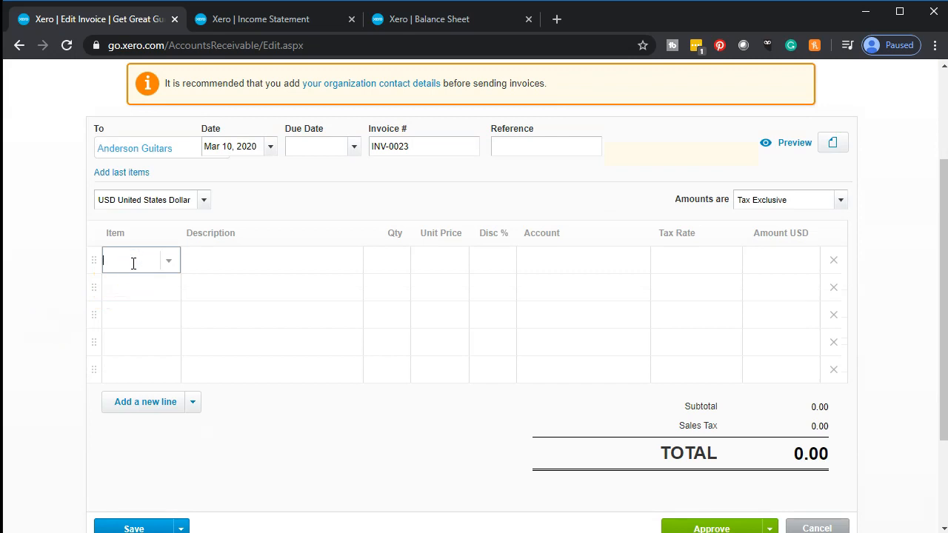
{"action": "type", "text": "elp"}
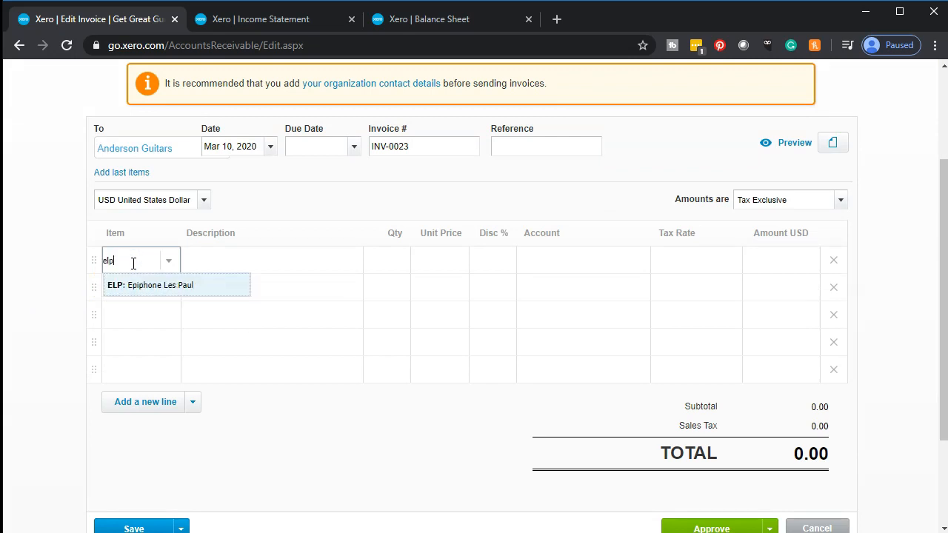
{"action": "key", "text": "Tab"}
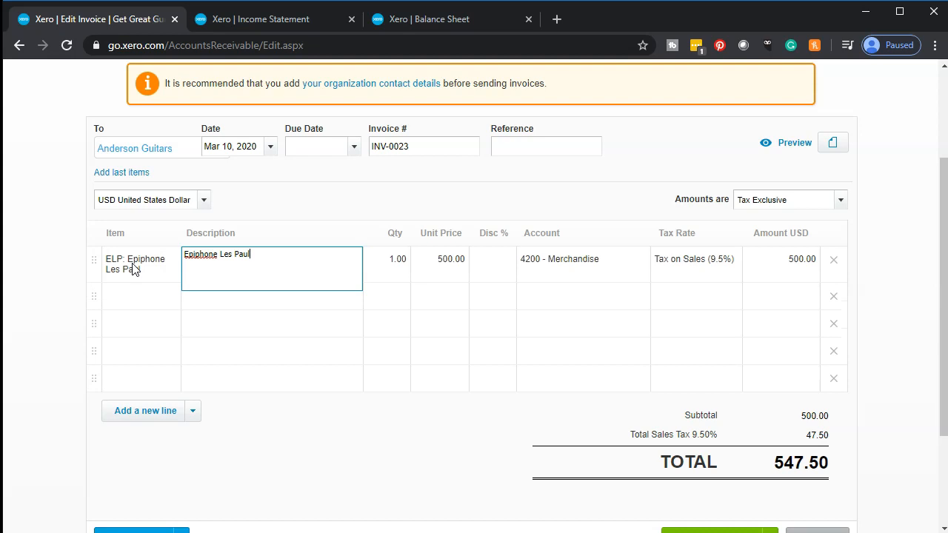
{"action": "key", "text": "Tab"}
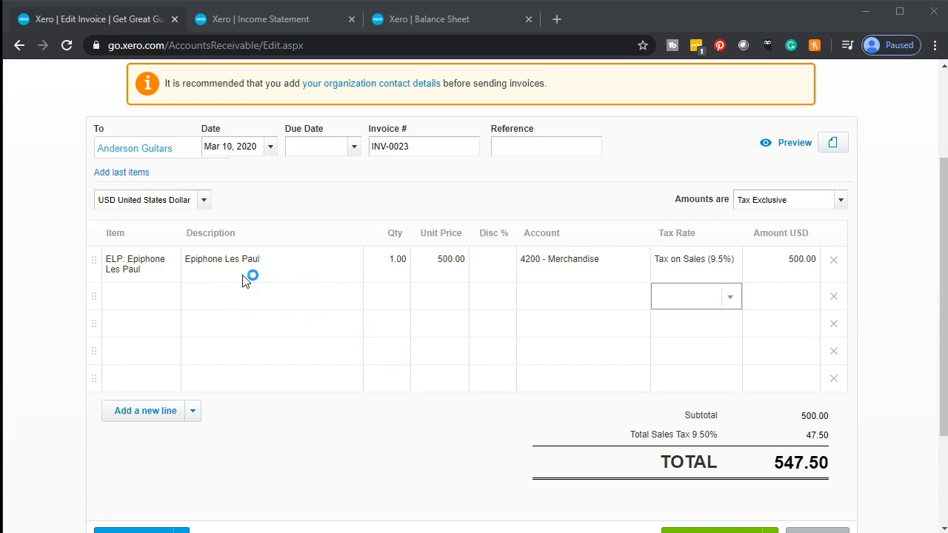
Set the invoice's due date to Apr 10, 2020 and approve the invoice.
{"action": "scroll", "coordinate": [245, 281], "scroll_direction": "down", "scroll_amount": 2}
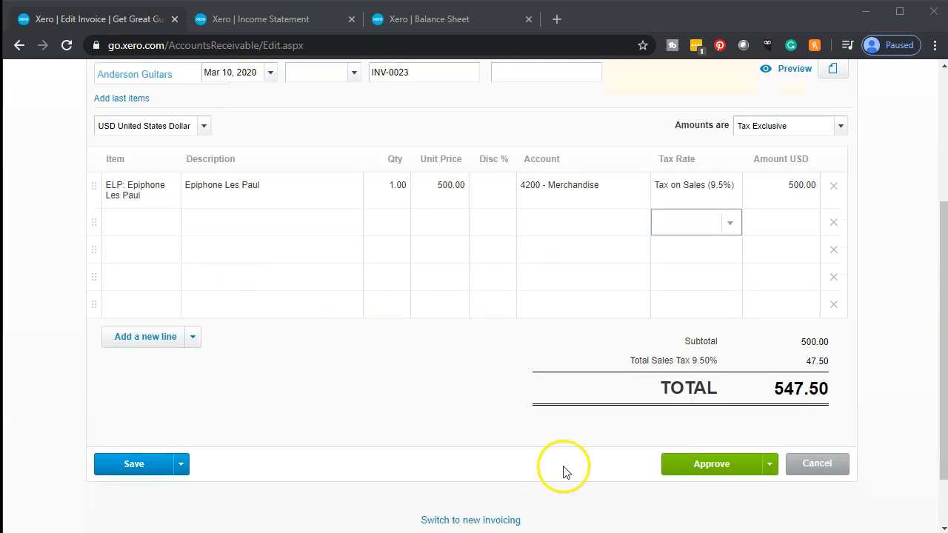
{"action": "left_click", "coordinate": [680, 467]}
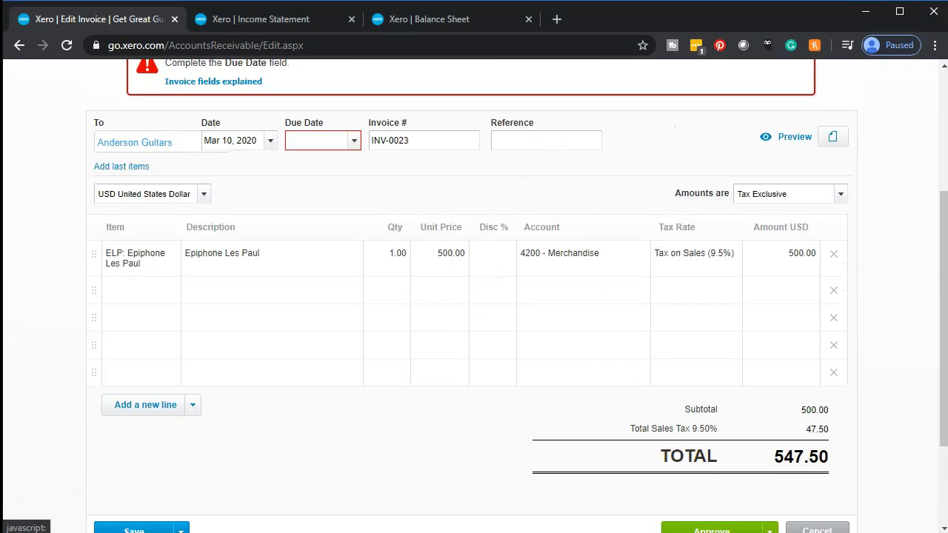
{"action": "left_click", "coordinate": [354, 141]}
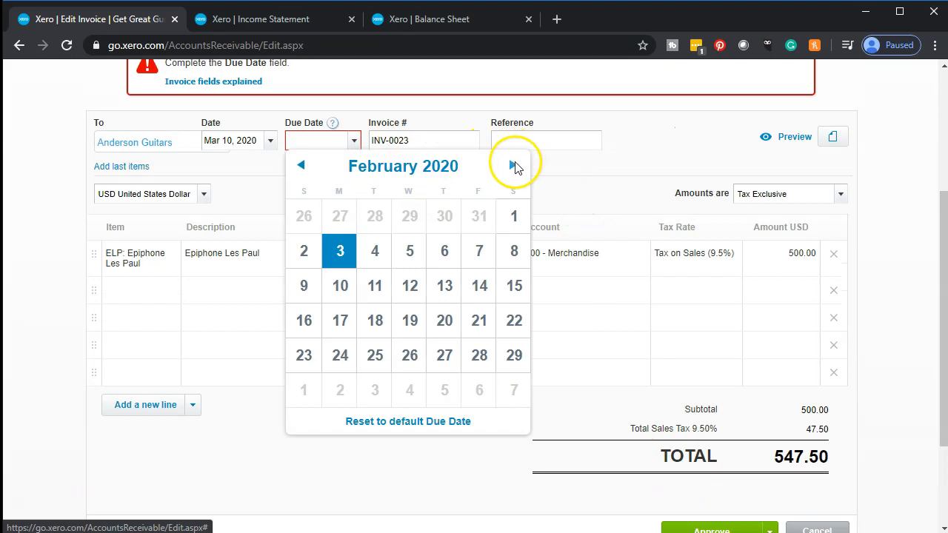
{"action": "left_click", "coordinate": [513, 165]}
{"action": "left_click", "coordinate": [512, 165]}
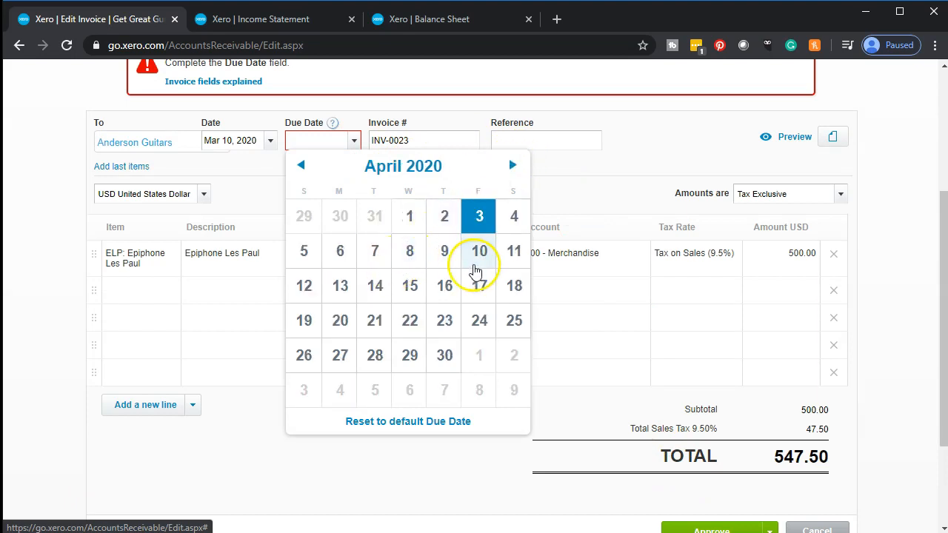
{"action": "left_click", "coordinate": [475, 268]}
{"action": "scroll", "coordinate": [693, 460], "scroll_direction": "down", "scroll_amount": 1}
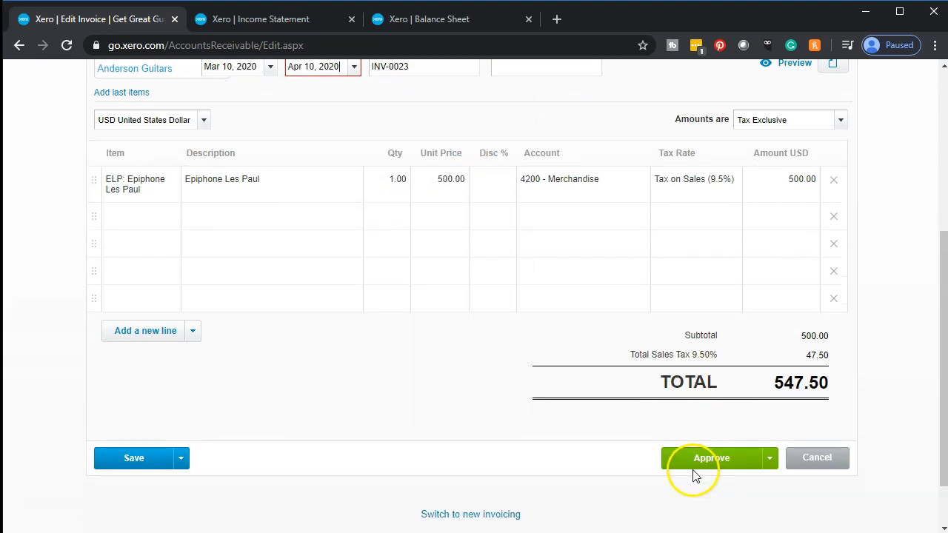
{"action": "left_click", "coordinate": [677, 454]}
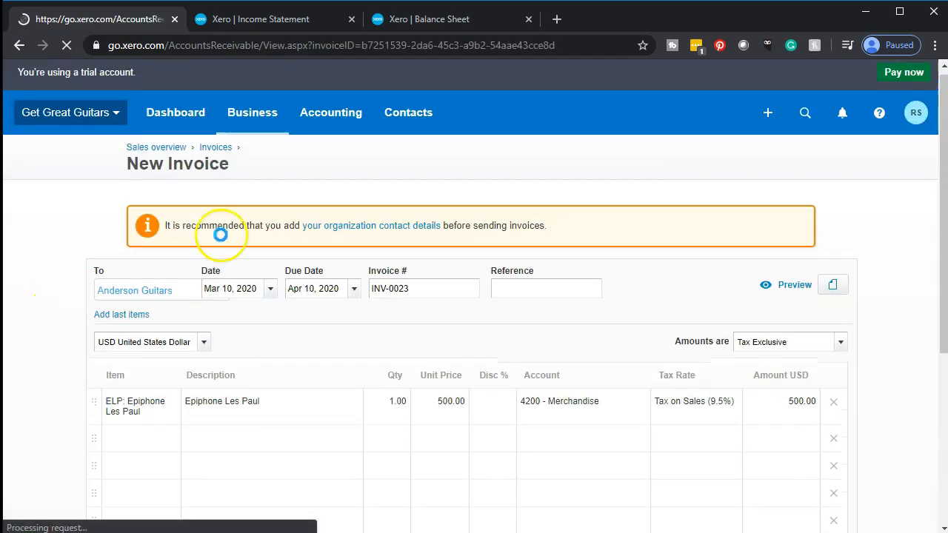
Set the Balance Sheet report's date to Mar 31, 2020 and update the report.
{"action": "left_click", "coordinate": [432, 22]}
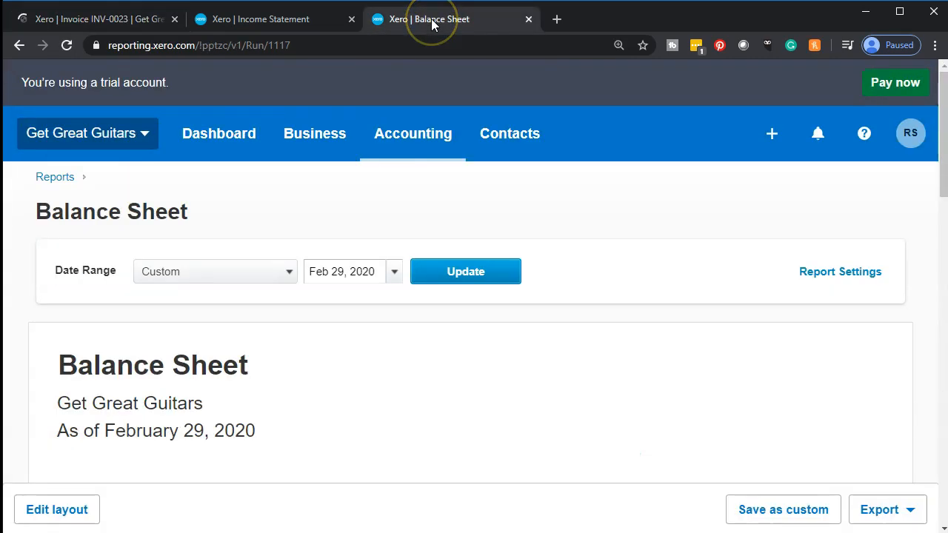
{"action": "left_click", "coordinate": [461, 269]}
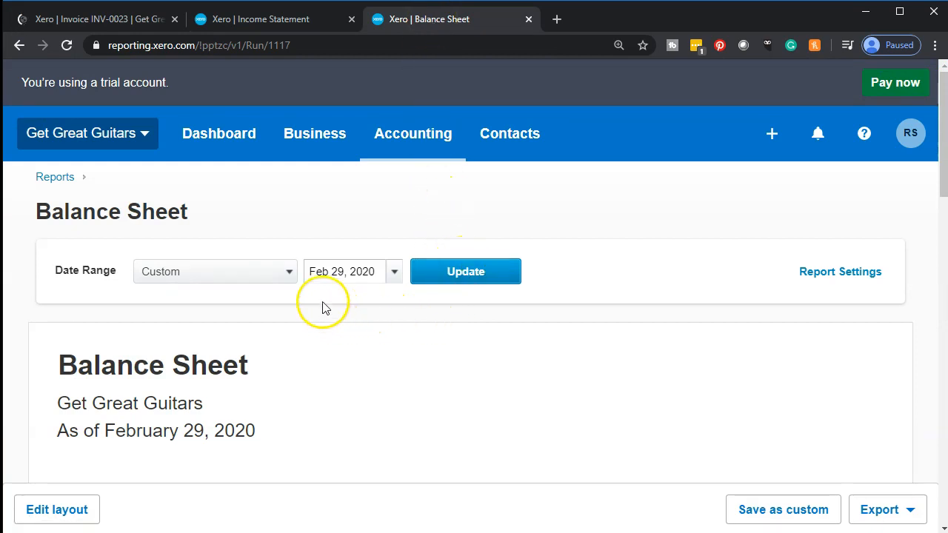
{"action": "scroll", "coordinate": [323, 301], "scroll_direction": "down", "scroll_amount": 6}
{"action": "scroll", "coordinate": [323, 300], "scroll_direction": "up", "scroll_amount": 6}
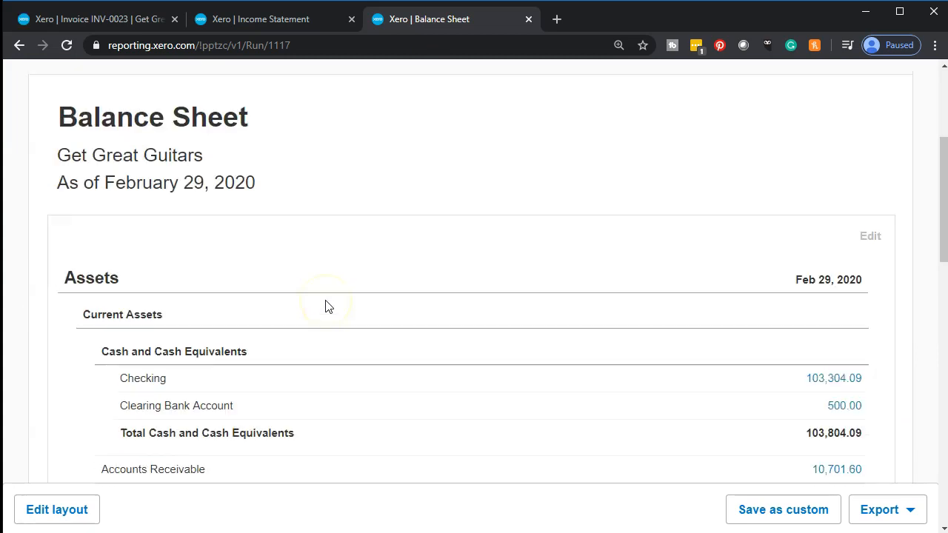
{"action": "left_click", "coordinate": [392, 271]}
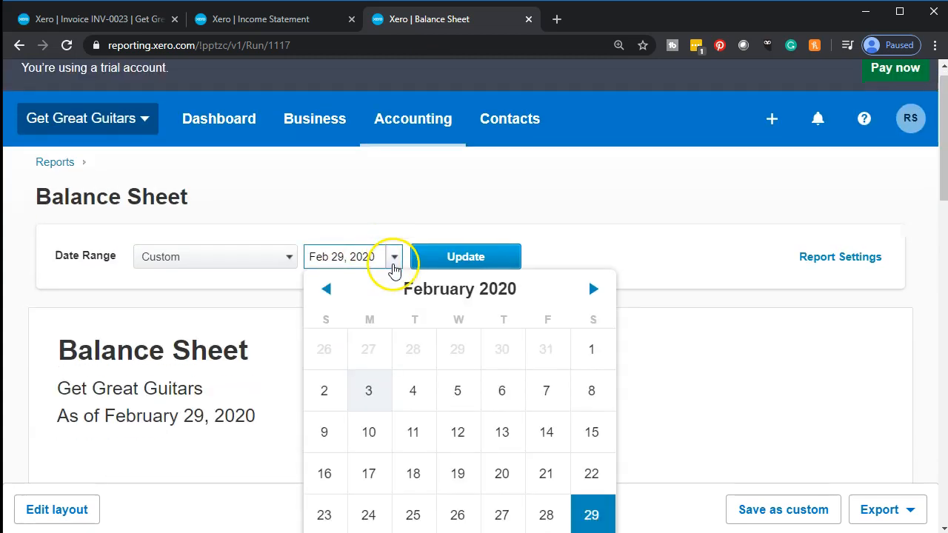
{"action": "left_click", "coordinate": [587, 294]}
{"action": "left_click", "coordinate": [414, 515]}
{"action": "left_click", "coordinate": [468, 261]}
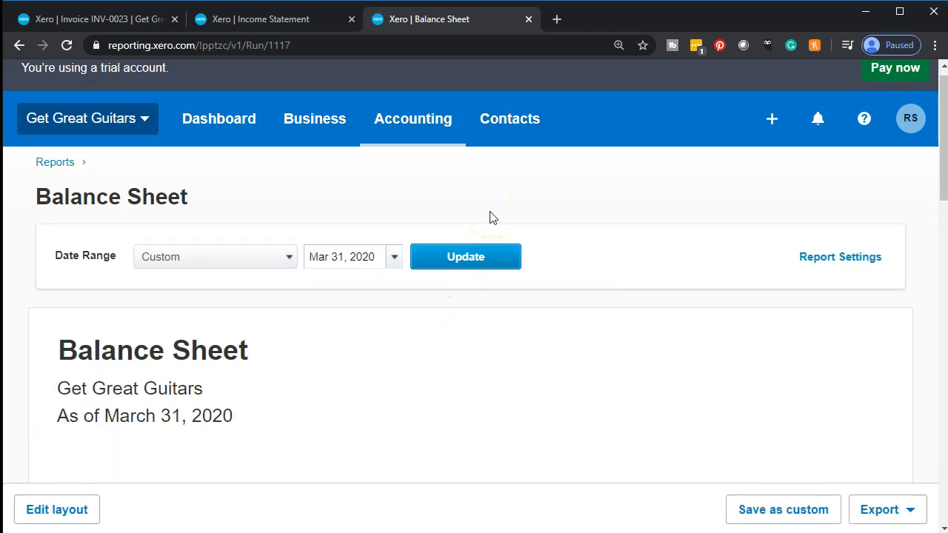
Open the Accounts Receivable transactions from the Balance Sheet, check the Mar 10, 2020 Anderson Guitars invoice entry, and return to the report.
{"action": "scroll", "coordinate": [492, 222], "scroll_direction": "down", "scroll_amount": 5}
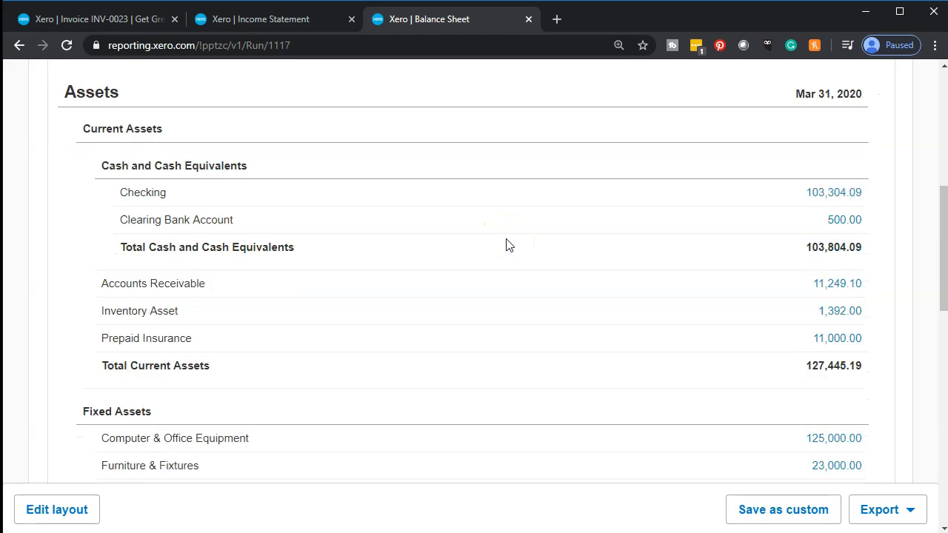
{"action": "scroll", "coordinate": [509, 245], "scroll_direction": "down", "scroll_amount": 1}
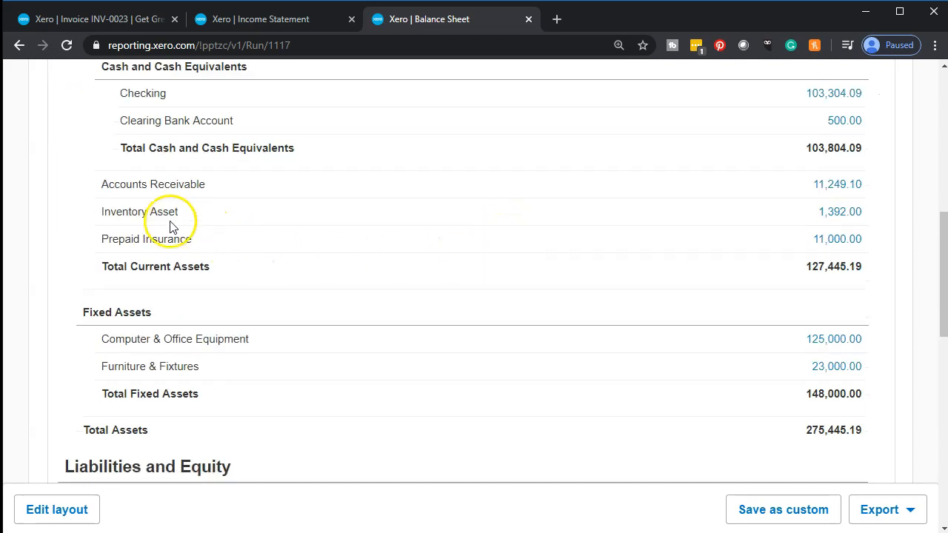
{"action": "left_click", "coordinate": [849, 191]}
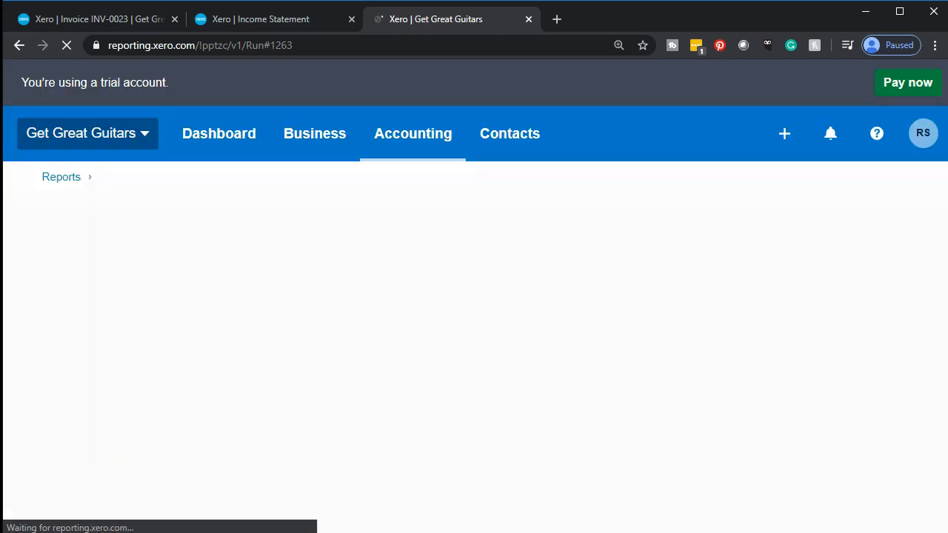
{"action": "scroll", "coordinate": [625, 344], "scroll_direction": "down", "scroll_amount": 15}
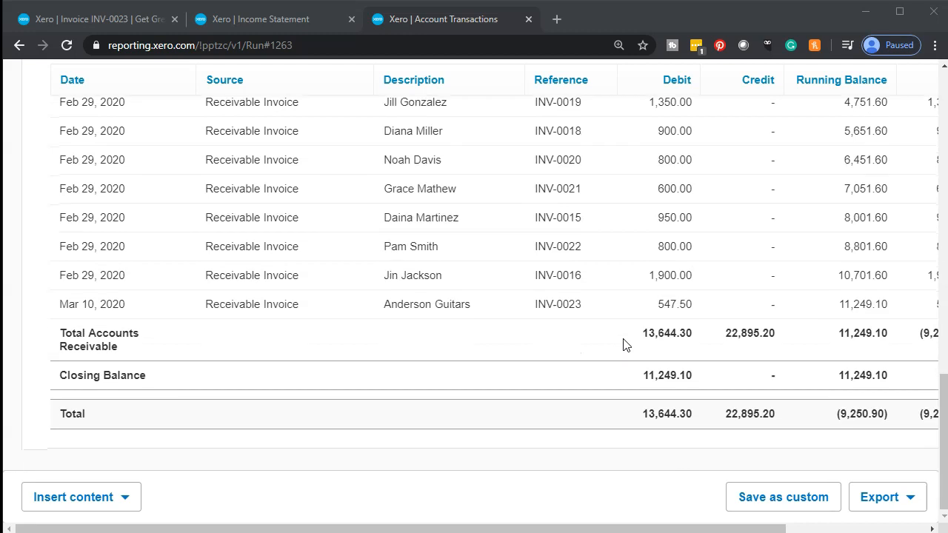
{"action": "left_click", "coordinate": [662, 313]}
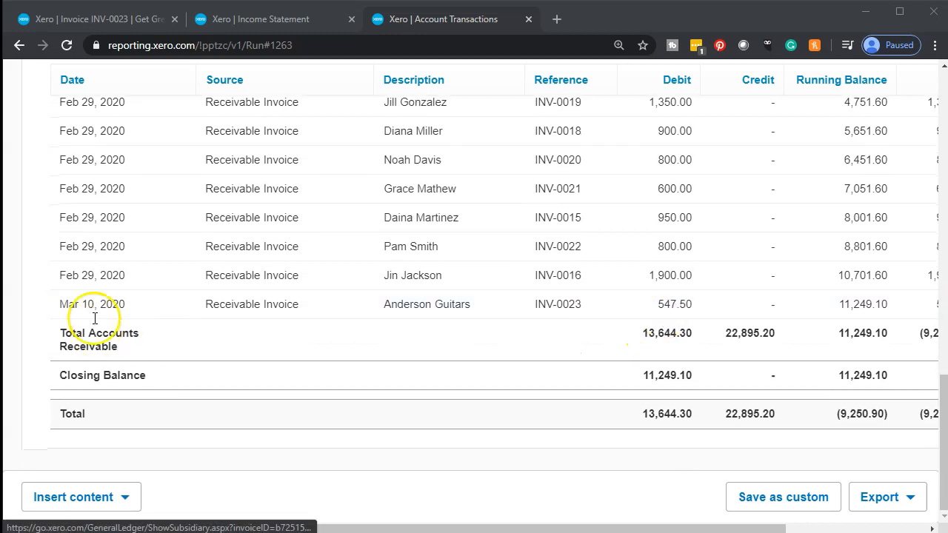
{"action": "left_click", "coordinate": [21, 46]}
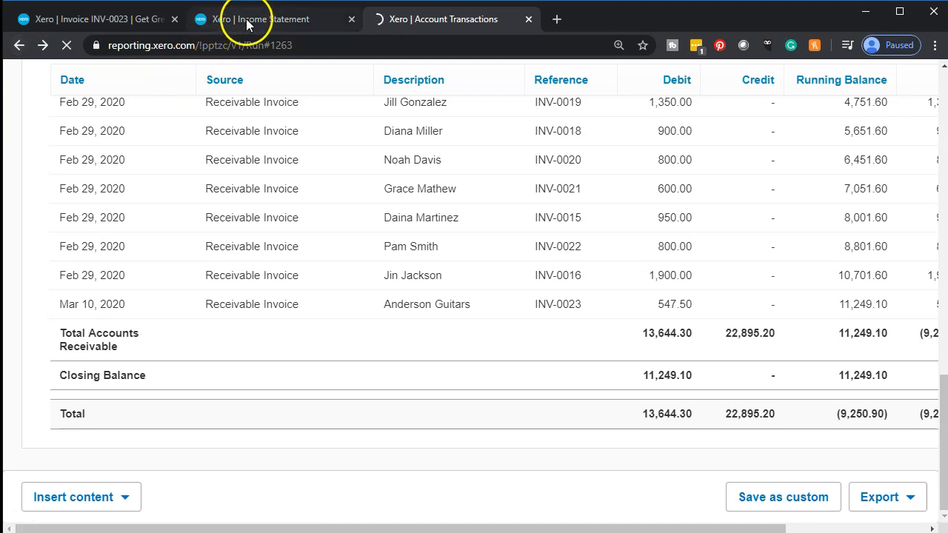
Set the Income Statement's date range to Mar 1, 2020 through Mar 31, 2020 and update the report.
{"action": "left_click", "coordinate": [249, 22]}
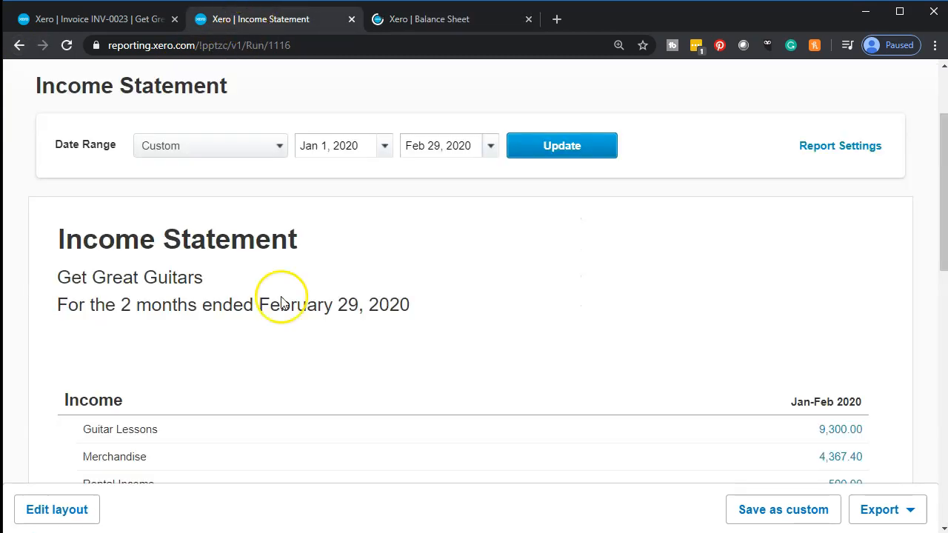
{"action": "left_click", "coordinate": [384, 151]}
{"action": "left_click", "coordinate": [583, 177]}
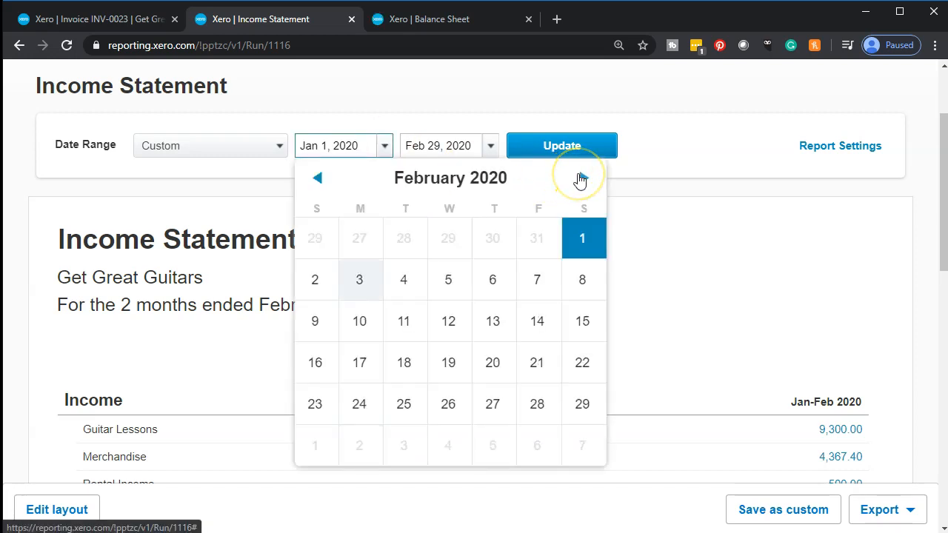
{"action": "left_click", "coordinate": [583, 178]}
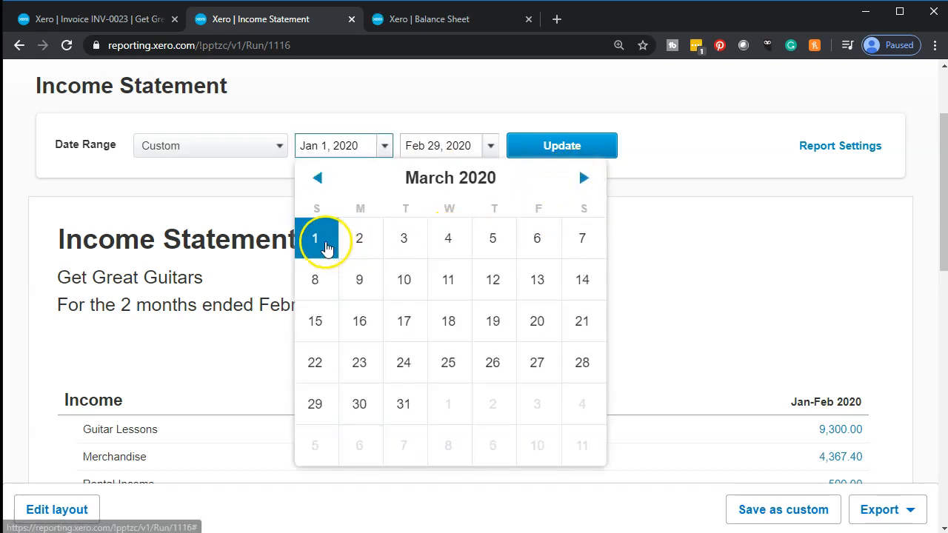
{"action": "left_click", "coordinate": [318, 242]}
{"action": "left_click", "coordinate": [491, 148]}
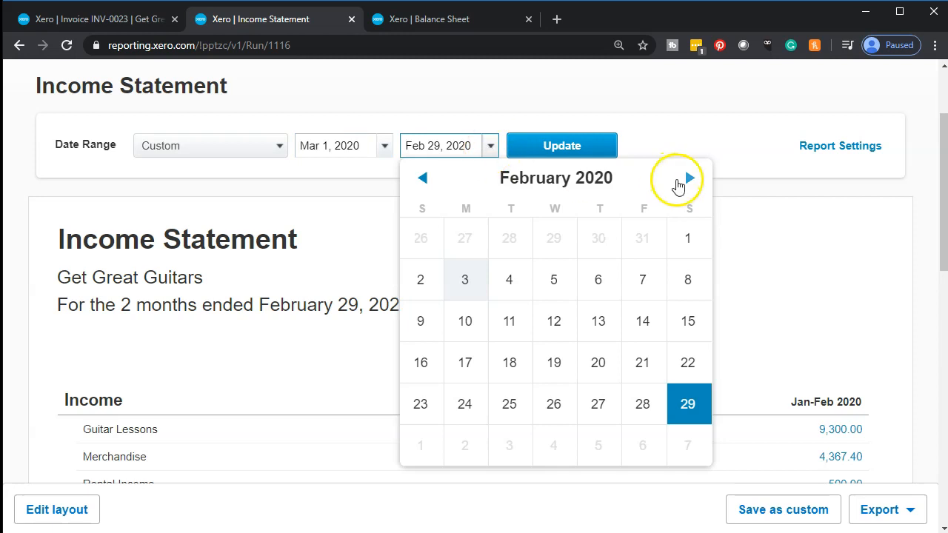
{"action": "left_click", "coordinate": [687, 178]}
{"action": "left_click", "coordinate": [523, 401]}
{"action": "left_click", "coordinate": [549, 153]}
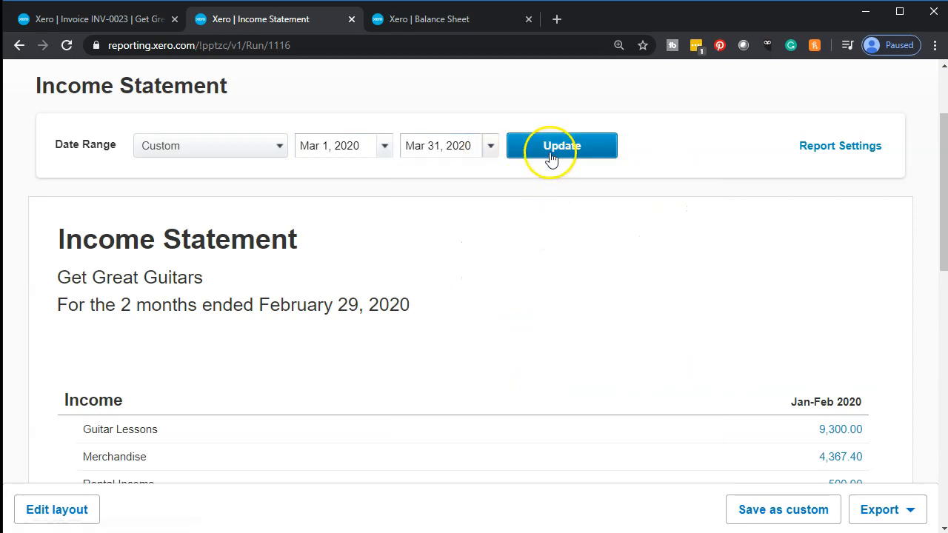
{"action": "scroll", "coordinate": [289, 386], "scroll_direction": "down", "scroll_amount": 4}
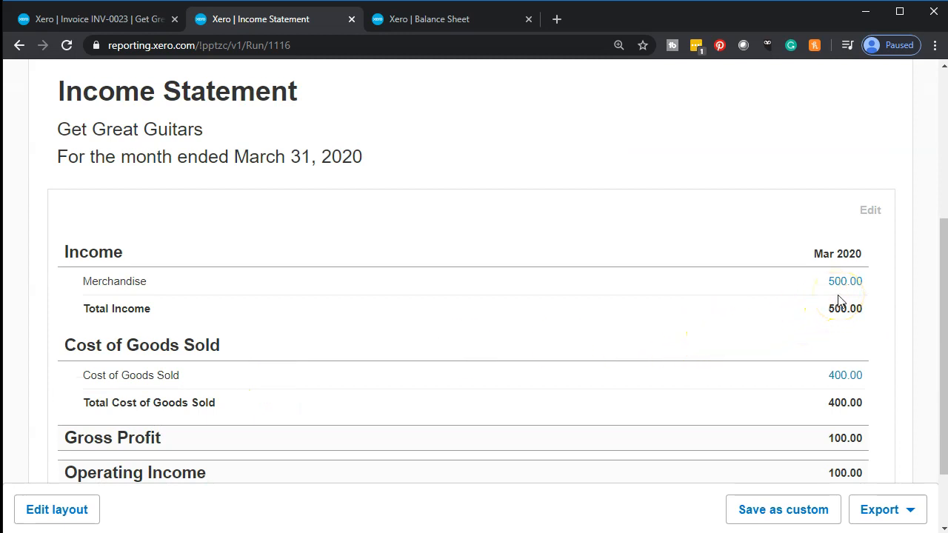
Examine the current assets and the Sales Tax liability on the Balance Sheet report.
{"action": "left_click", "coordinate": [468, 22]}
{"action": "scroll", "coordinate": [531, 294], "scroll_direction": "up", "scroll_amount": 3}
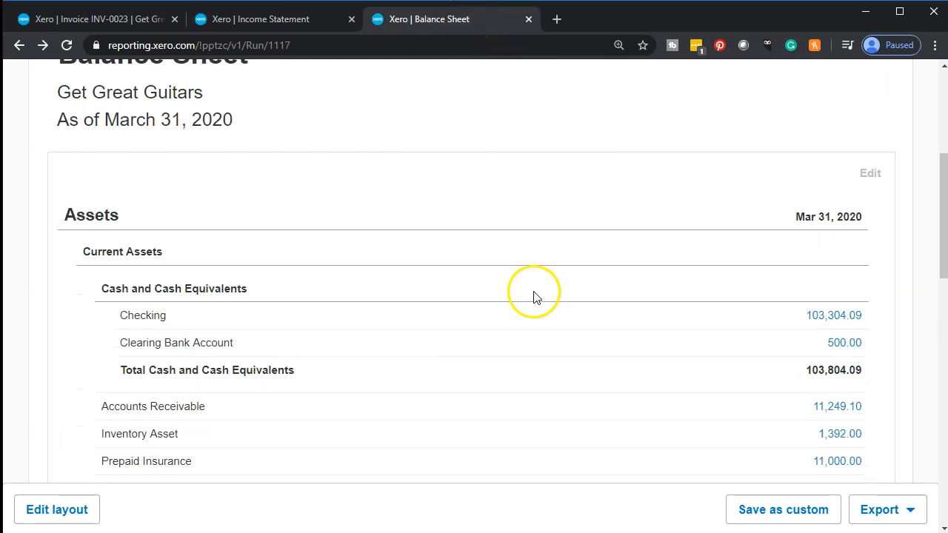
{"action": "scroll", "coordinate": [538, 299], "scroll_direction": "down", "scroll_amount": 2}
{"action": "left_click", "coordinate": [537, 346]}
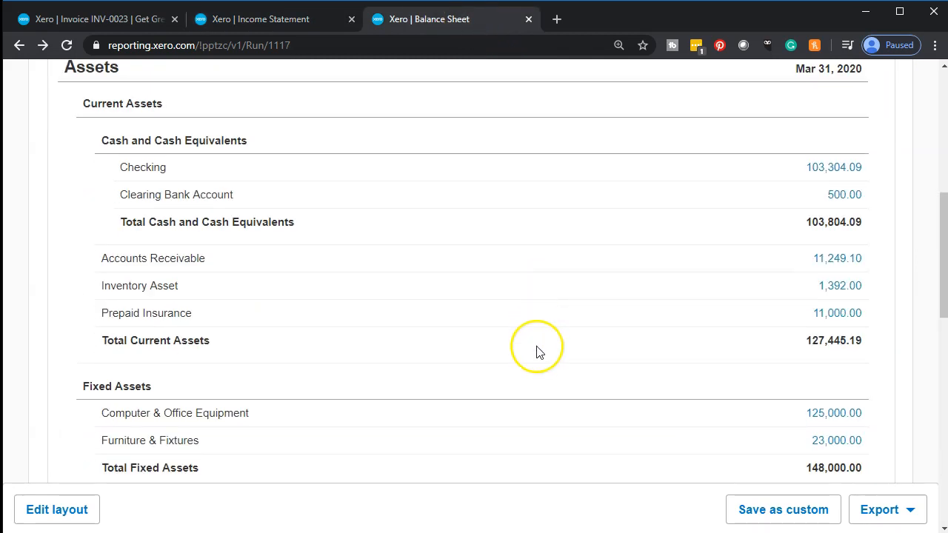
{"action": "scroll", "coordinate": [537, 354], "scroll_direction": "up", "scroll_amount": 3}
{"action": "scroll", "coordinate": [538, 353], "scroll_direction": "down", "scroll_amount": 8}
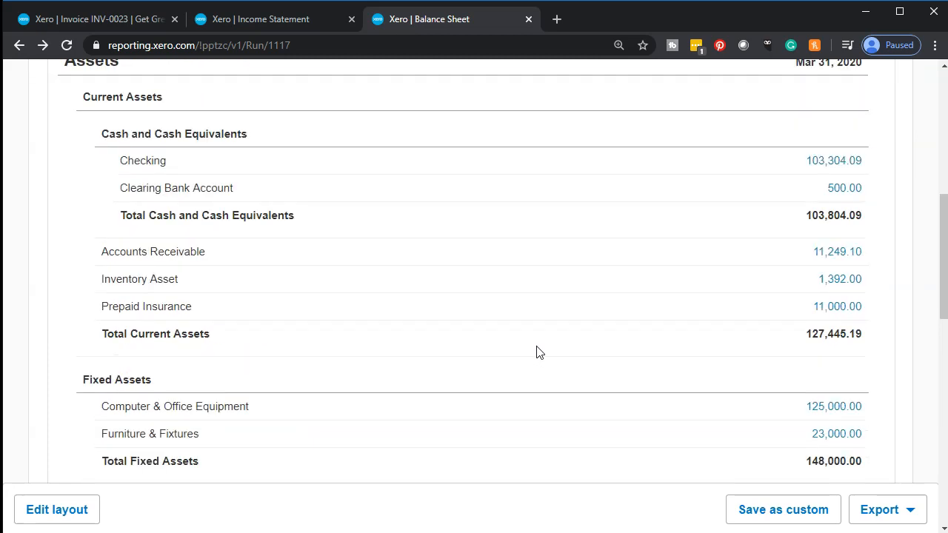
{"action": "left_click", "coordinate": [489, 374]}
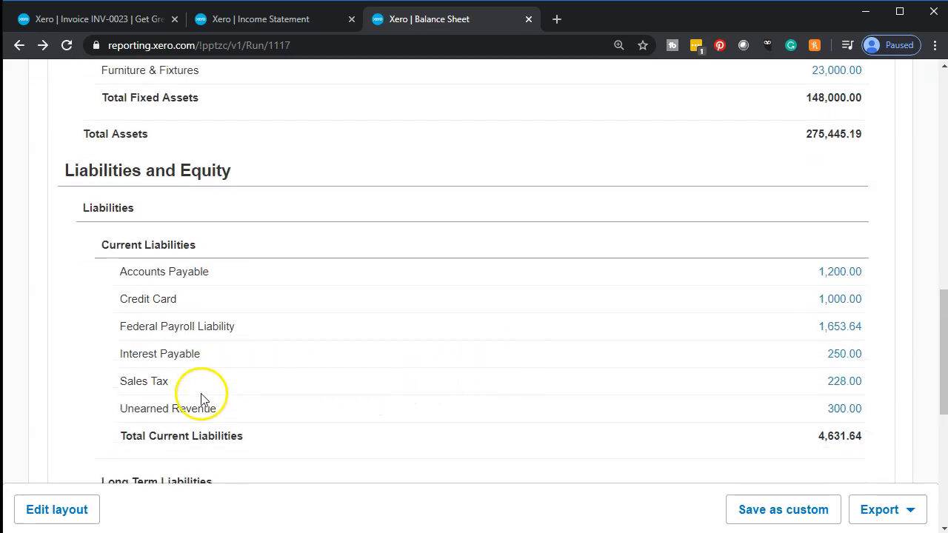
{"action": "scroll", "coordinate": [186, 391], "scroll_direction": "down", "scroll_amount": 1}
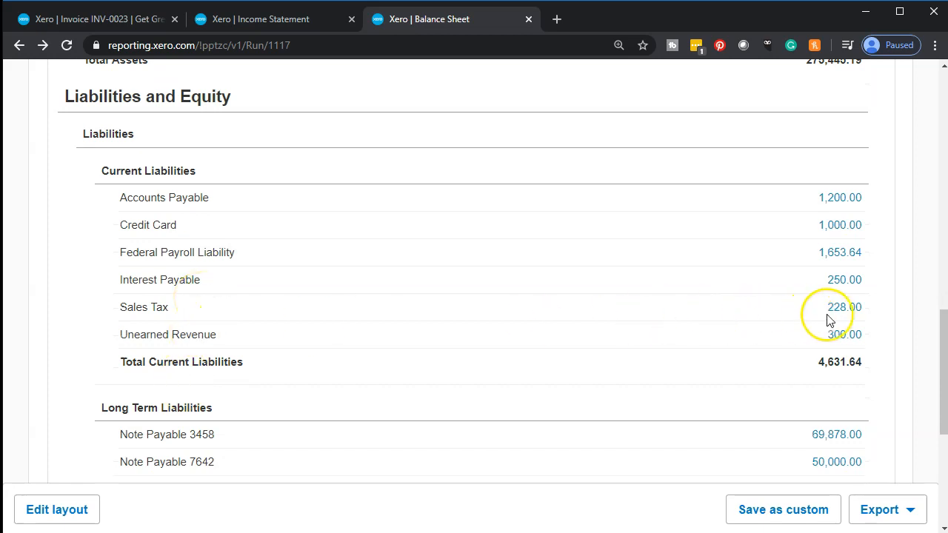
Open the Inventory Asset transactions from the Balance Sheet, check the Mar 10, 2020 Anderson Guitars entry, and return to the report.
{"action": "scroll", "coordinate": [829, 320], "scroll_direction": "up", "scroll_amount": 5}
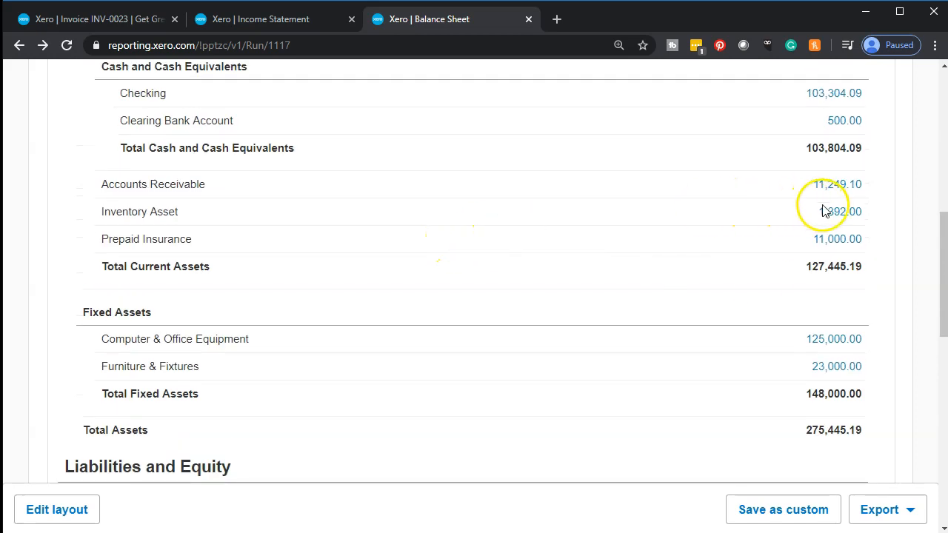
{"action": "left_click", "coordinate": [832, 214]}
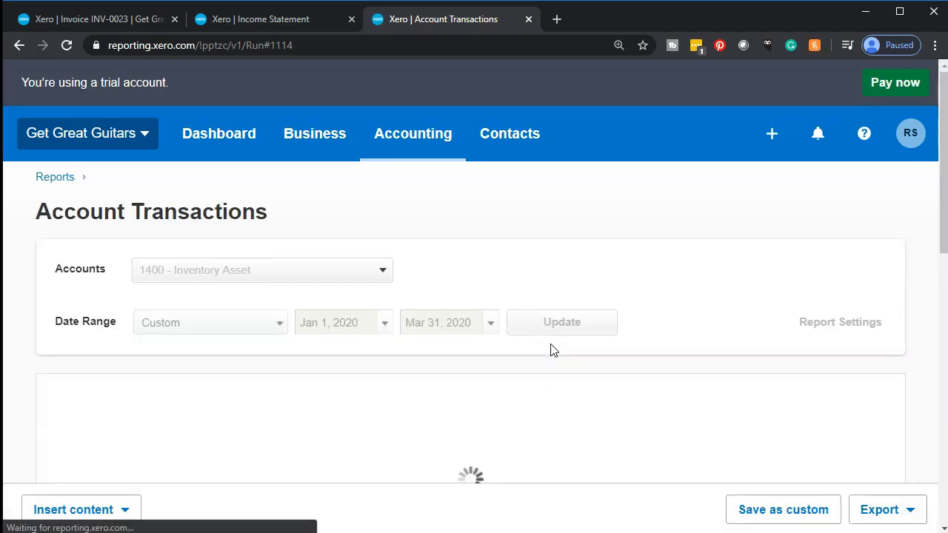
{"action": "scroll", "coordinate": [551, 350], "scroll_direction": "down", "scroll_amount": 5}
{"action": "scroll", "coordinate": [552, 351], "scroll_direction": "down", "scroll_amount": 2}
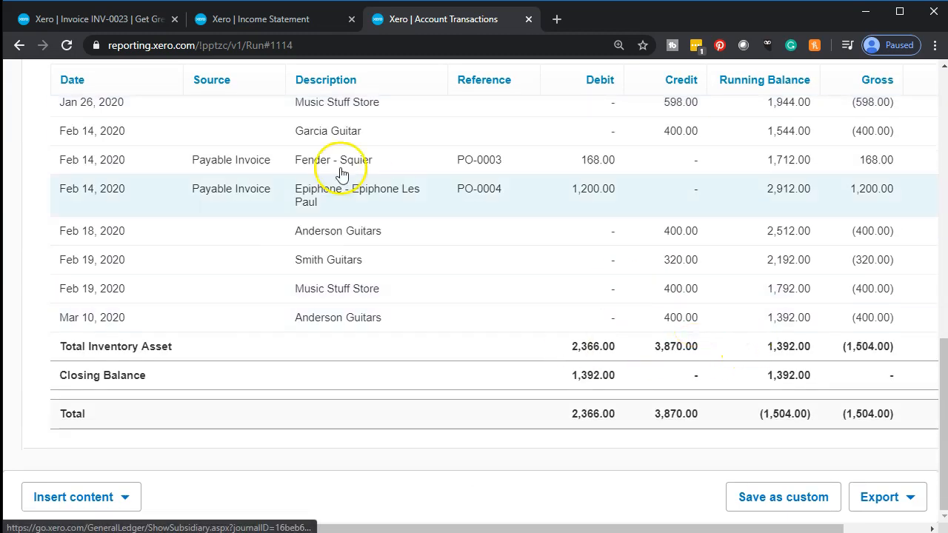
{"action": "left_click", "coordinate": [20, 45]}
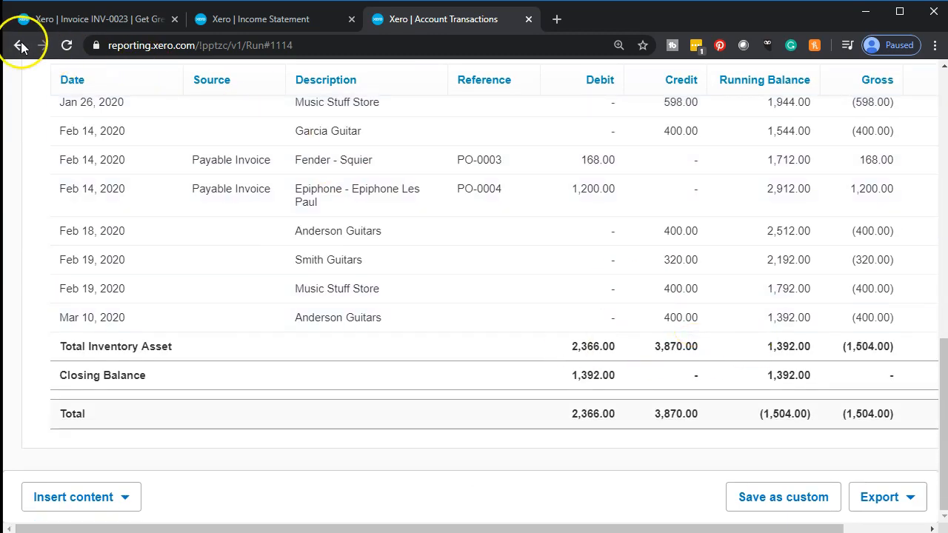
Review the Merchandise income, Cost of Goods Sold and Net Income lines on the March 2020 Income Statement.
{"action": "left_click", "coordinate": [269, 21]}
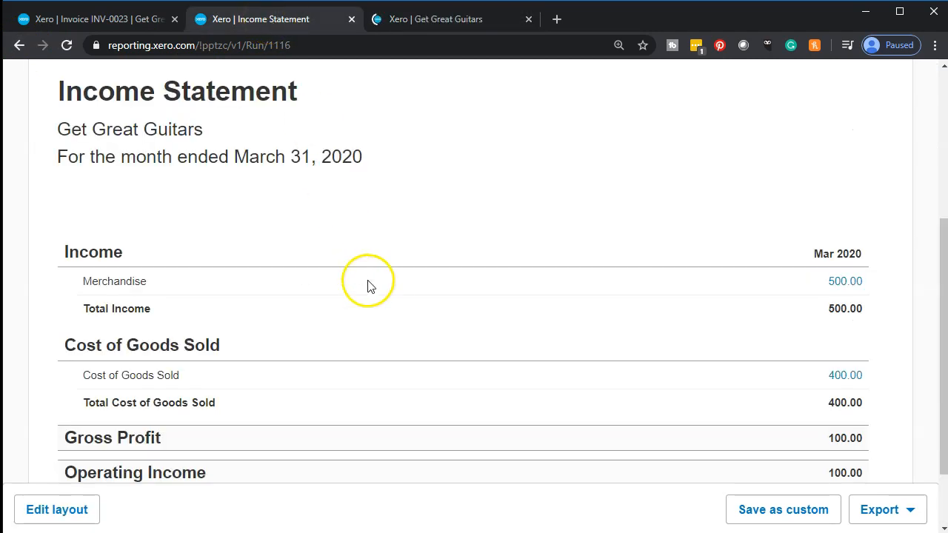
{"action": "scroll", "coordinate": [845, 395], "scroll_direction": "down", "scroll_amount": 1}
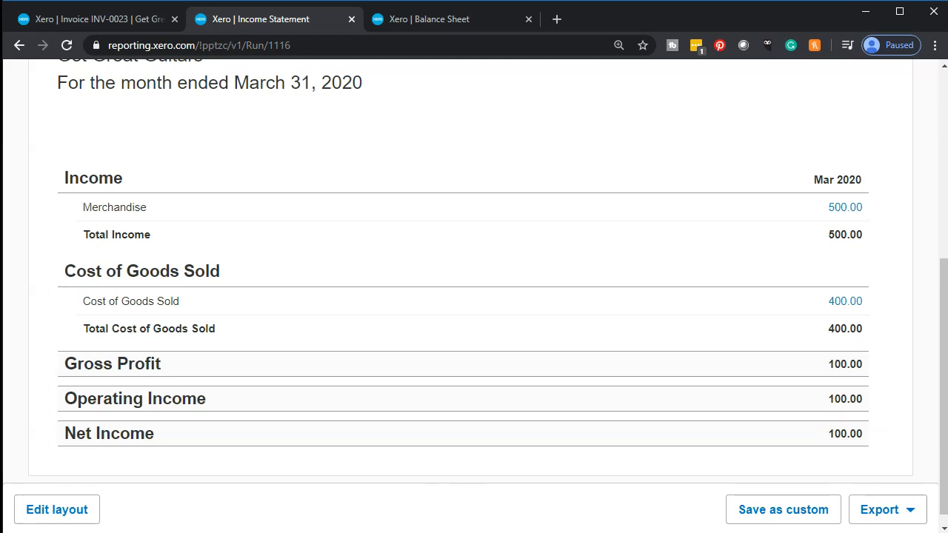
{"action": "scroll", "coordinate": [453, 345], "scroll_direction": "up", "scroll_amount": 2}
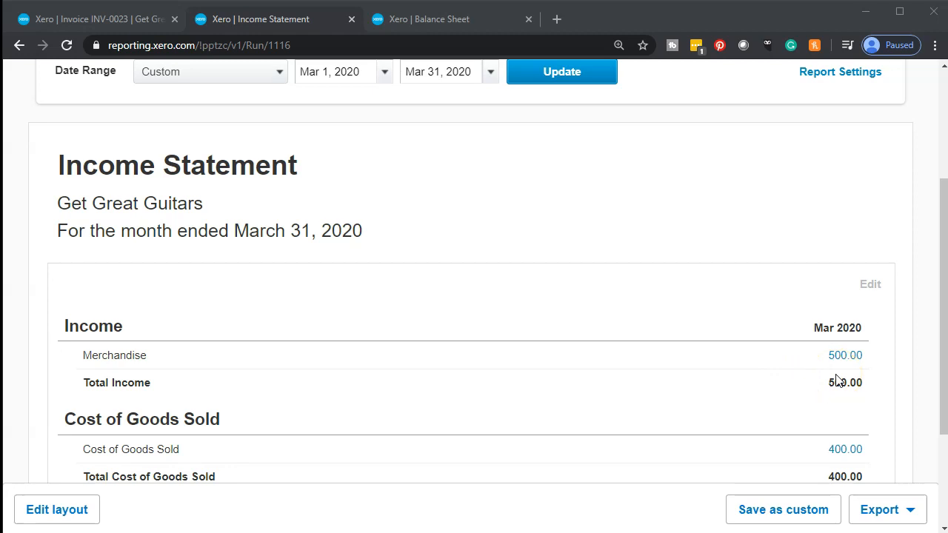
{"action": "scroll", "coordinate": [837, 381], "scroll_direction": "down", "scroll_amount": 1}
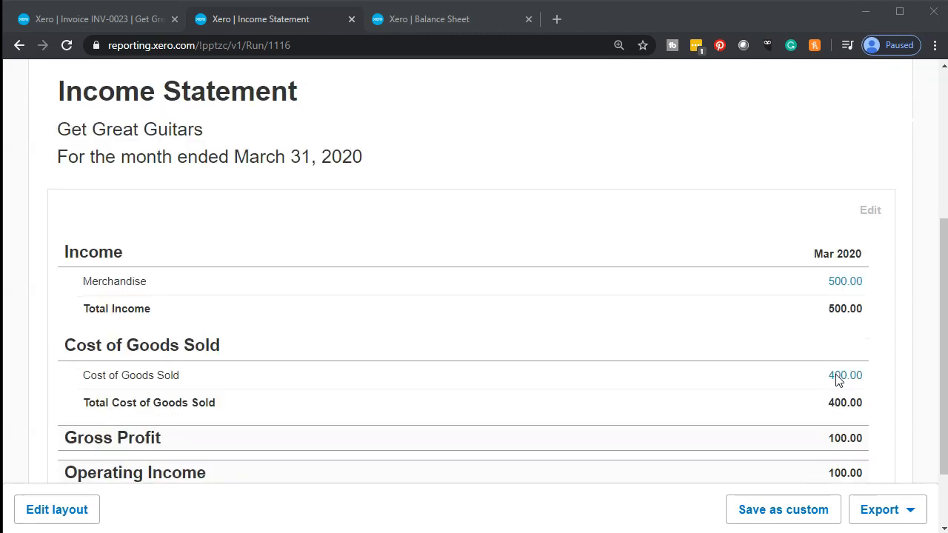
Open the Merchandise transactions from the Income Statement and drill into the Mar 10, 2020 Anderson Guitars invoice.
{"action": "left_click", "coordinate": [845, 289]}
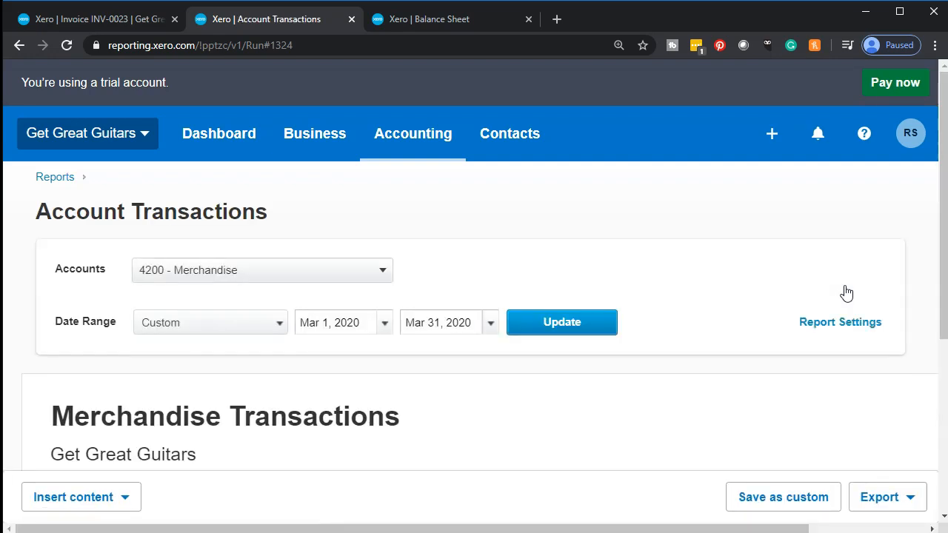
{"action": "scroll", "coordinate": [847, 294], "scroll_direction": "down", "scroll_amount": 3}
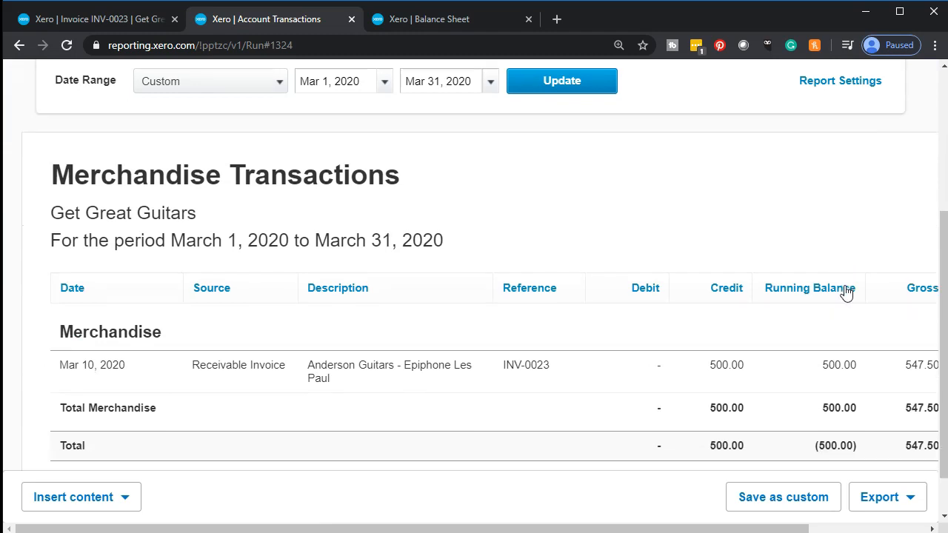
{"action": "left_click", "coordinate": [726, 315]}
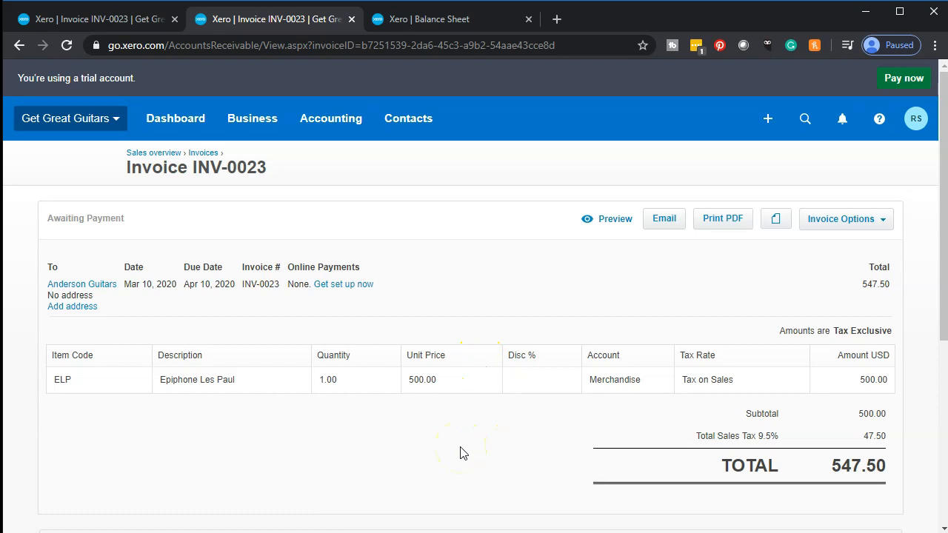
{"action": "key", "text": "ctrl+plus"}
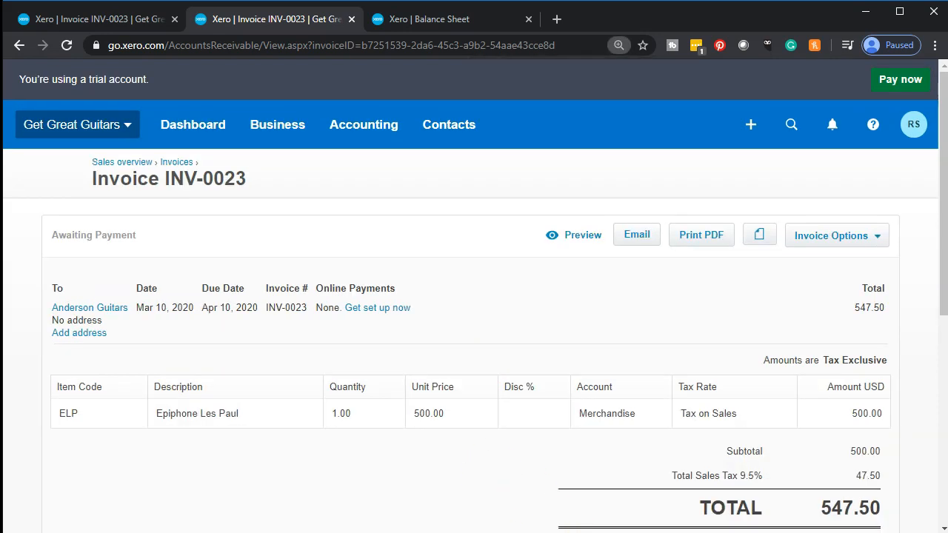
Switch to the Excel workbook and record Accounts Receivable in A2 with a debit of 547.5 in B2.
{"action": "key", "text": "alt+Tab"}
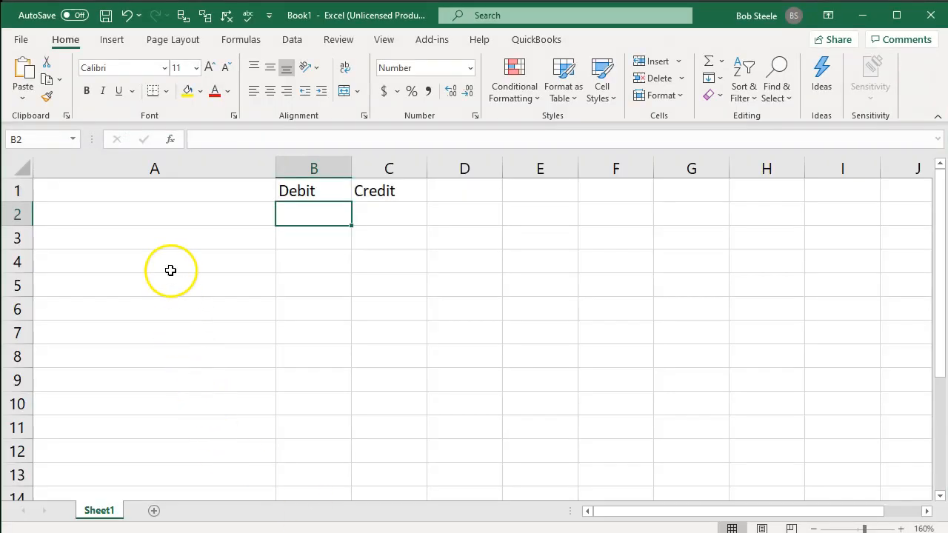
{"action": "left_click", "coordinate": [146, 215]}
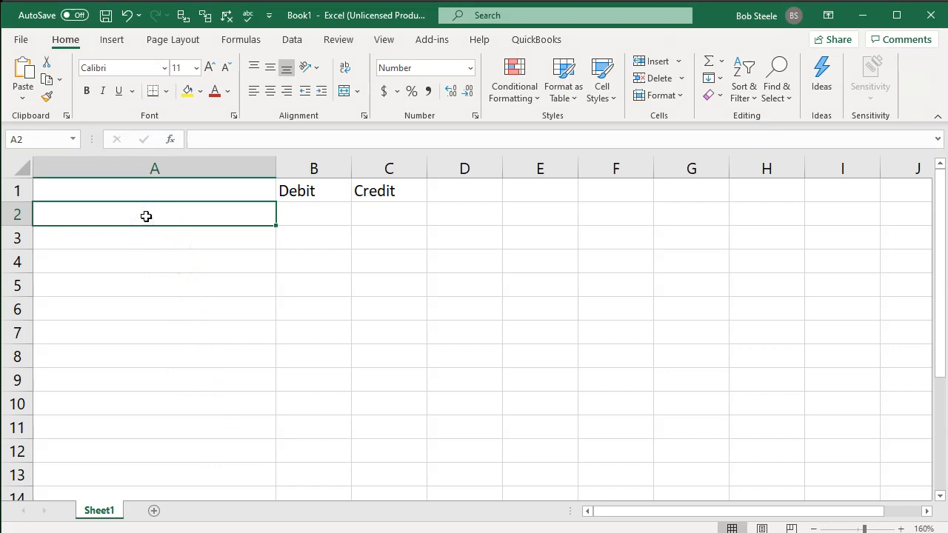
{"action": "type", "text": "Accounts Receiva"}
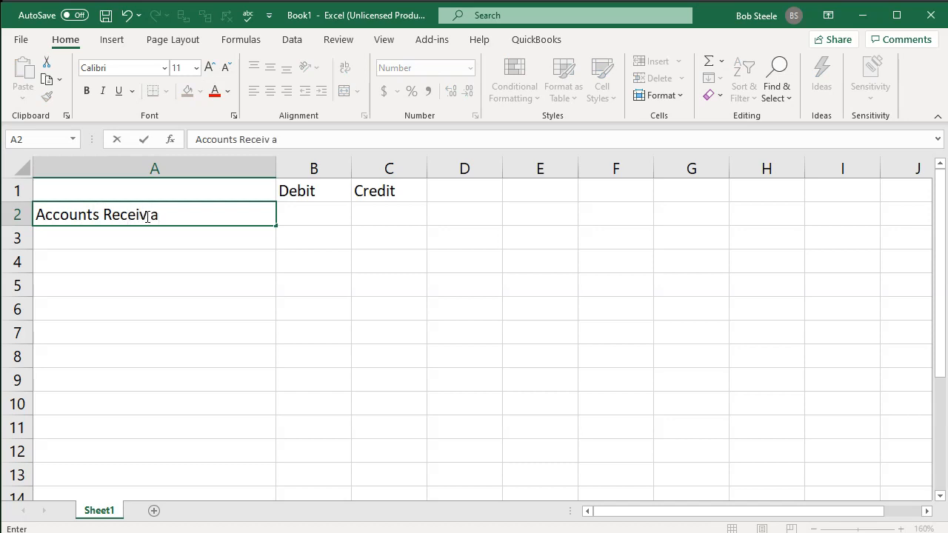
{"action": "key", "text": "BackSpace"}
{"action": "type", "text": "able"}
{"action": "key", "text": "Tab"}
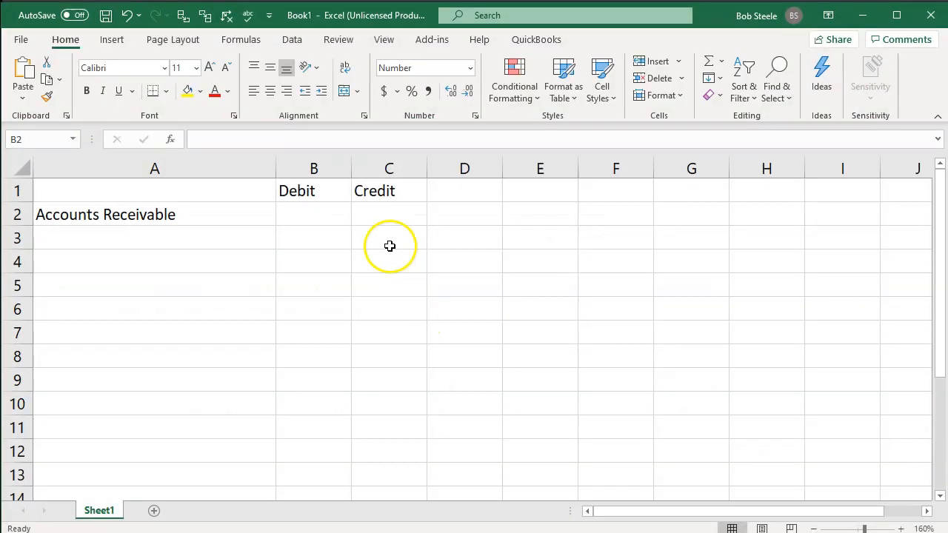
{"action": "left_click", "coordinate": [325, 214]}
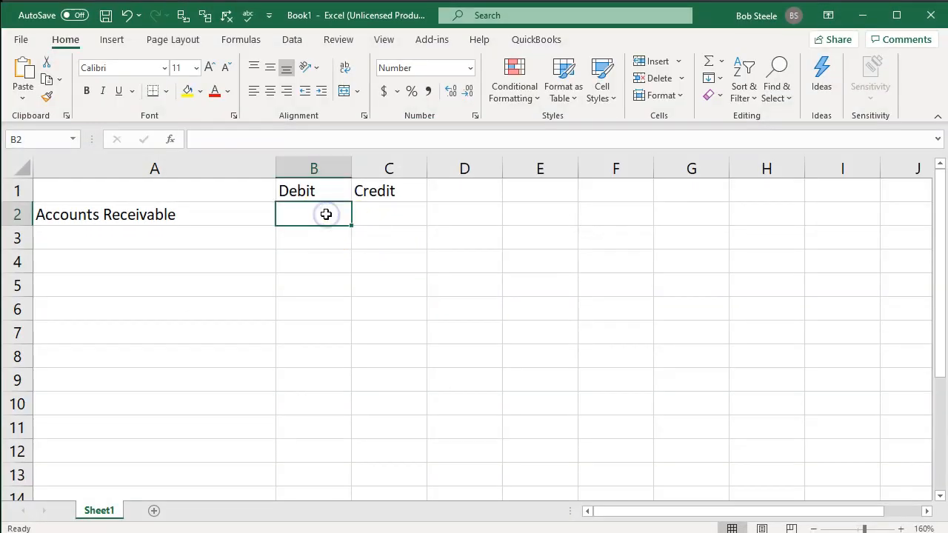
{"action": "type", "text": "547.5"}
{"action": "key", "text": "Return"}
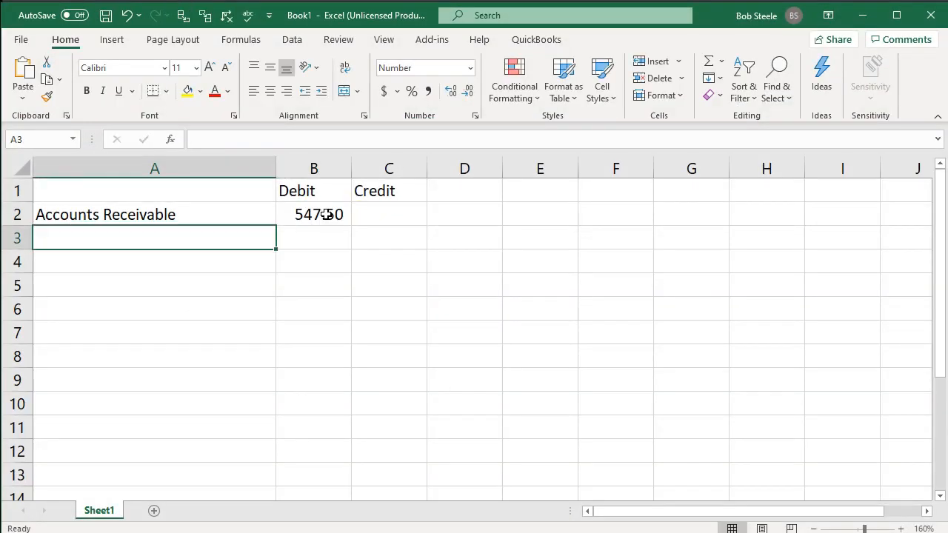
Add a Sales line in A3 with a credit of -500 in C3.
{"action": "type", "text": "Sales"}
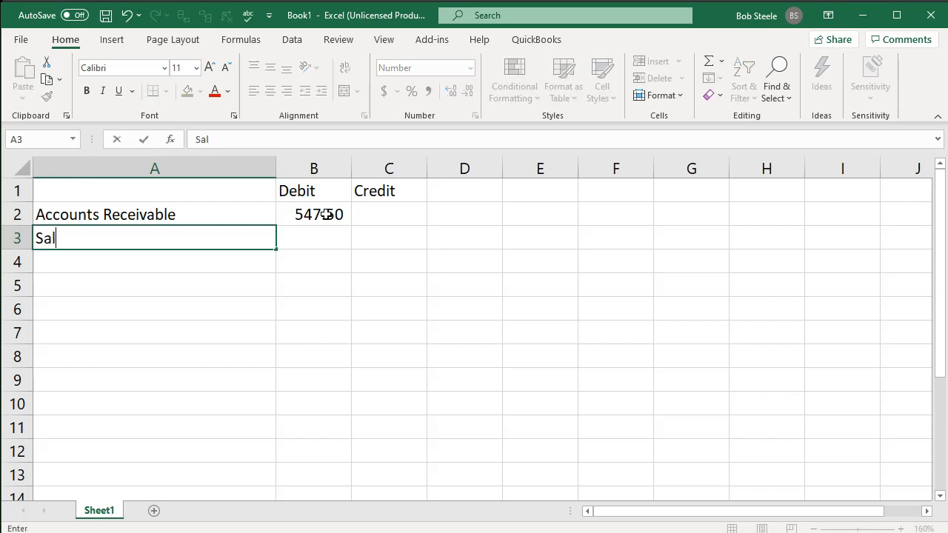
{"action": "key", "text": "Tab"}
{"action": "key", "text": "Tab"}
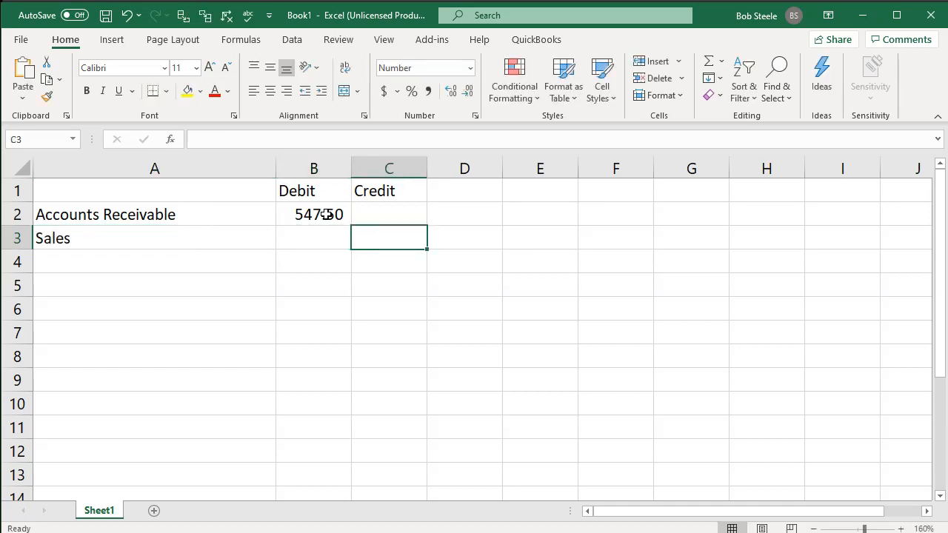
{"action": "type", "text": "-500"}
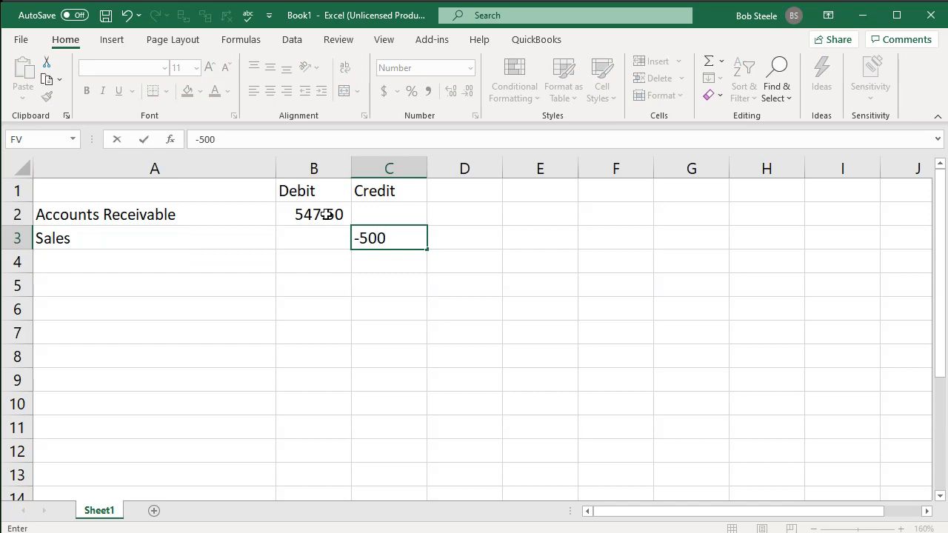
{"action": "key", "text": "Return"}
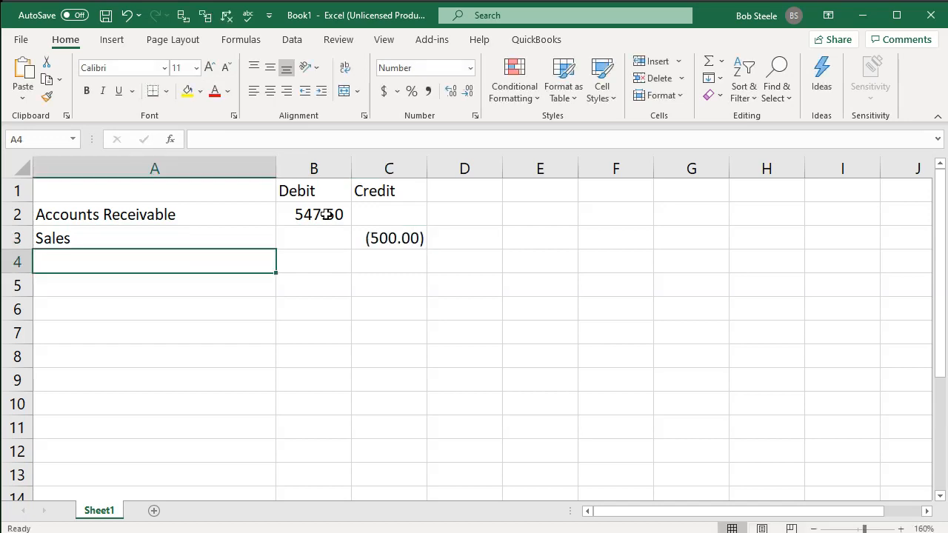
Add a Sales Tax Payable line in A4 and calculate its credit in C4 with the formula -sum(B2:C3).
{"action": "type", "text": "Sales "}
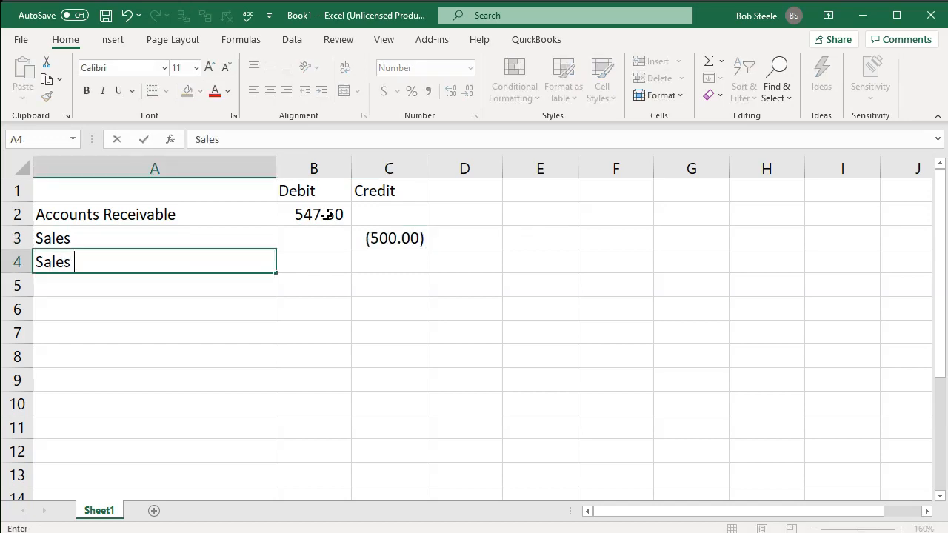
{"action": "type", "text": "Tax Payable"}
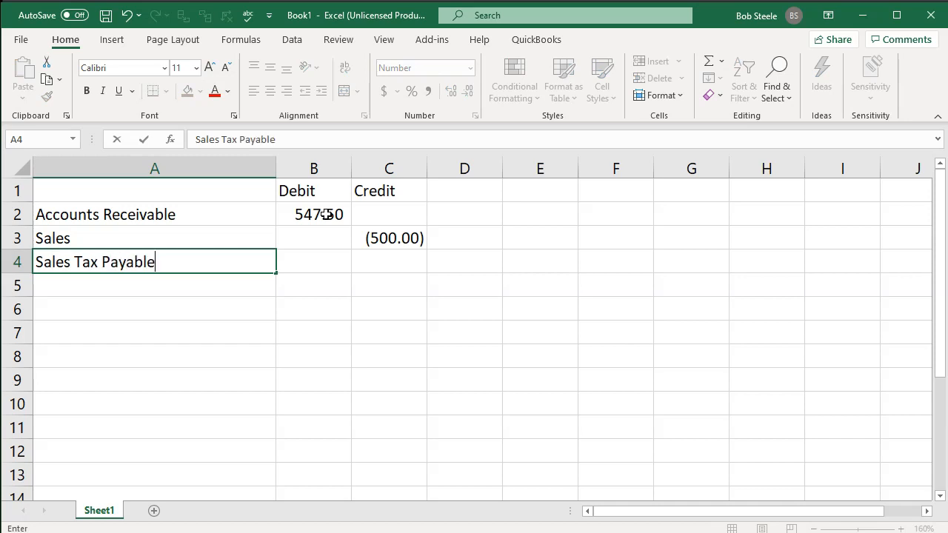
{"action": "key", "text": "Tab"}
{"action": "key", "text": "Tab"}
{"action": "type", "text": "-sum("}
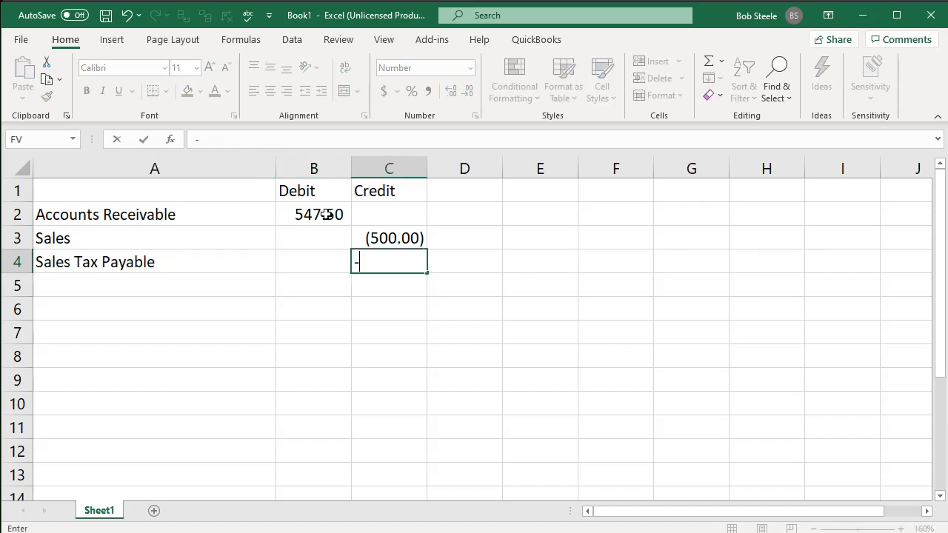
{"action": "key", "text": "Up"}
{"action": "key", "text": "shift+Left"}
{"action": "key", "text": "shift+Up"}
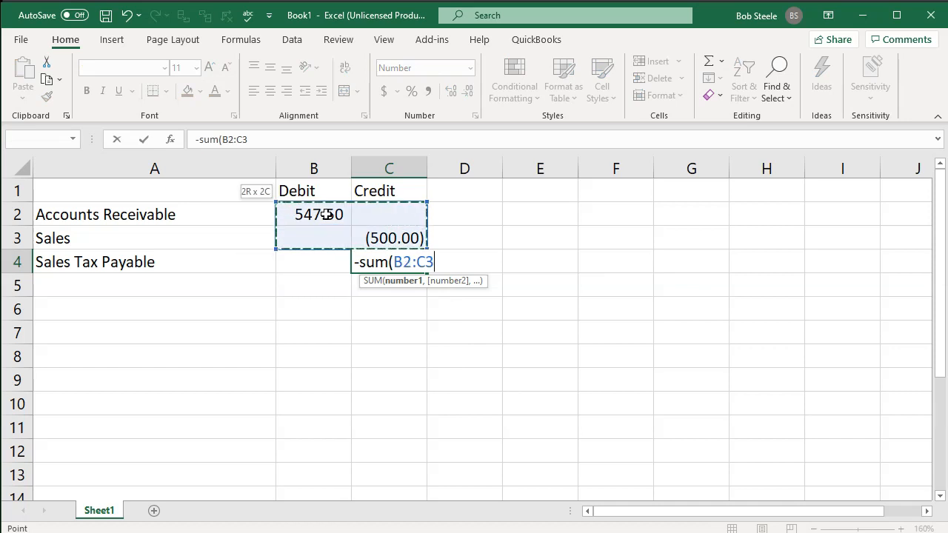
{"action": "key", "text": "Return"}
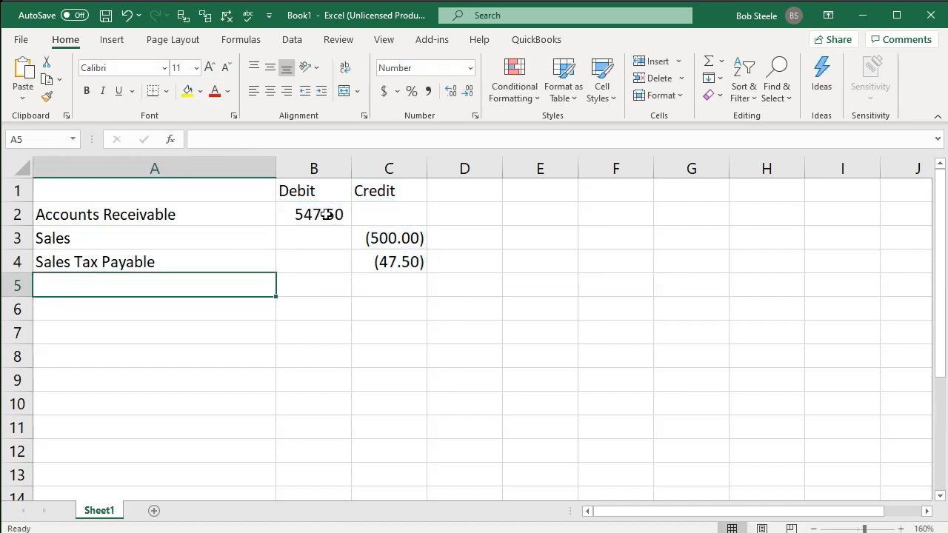
Leave row 5 blank and record Cost of Goods Sold in A6 with a debit of 400 in B6.
{"action": "key", "text": "Down"}
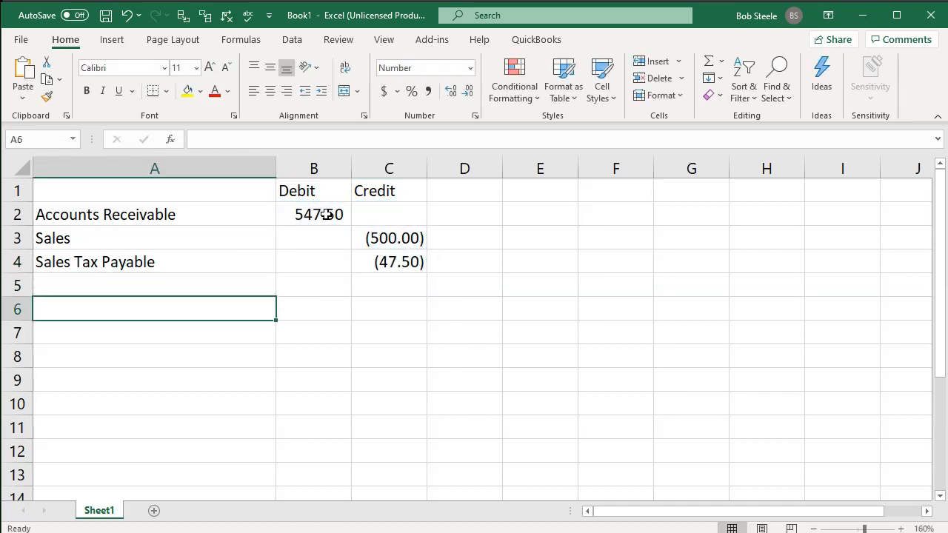
{"action": "left_click", "coordinate": [927, 510]}
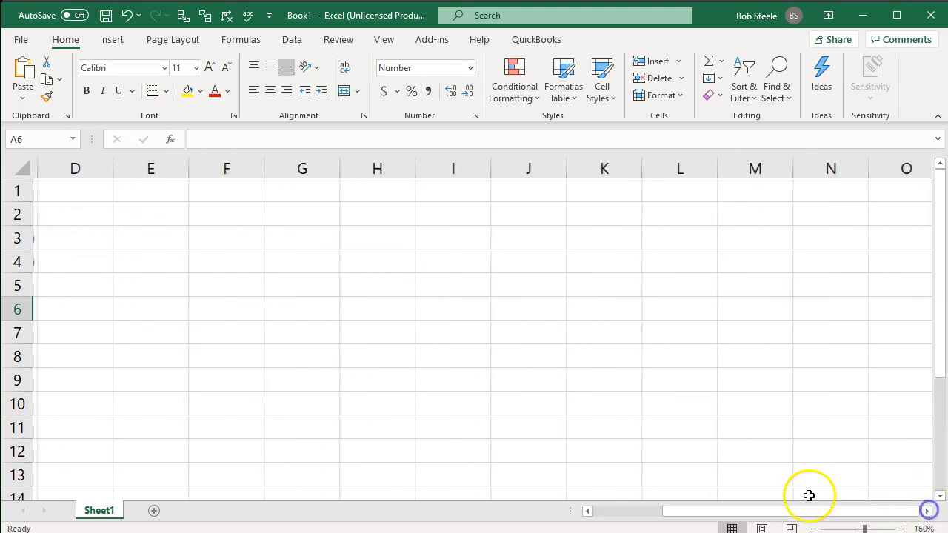
{"action": "left_click_drag", "start_coordinate": [834, 510], "coordinate": [559, 509]}
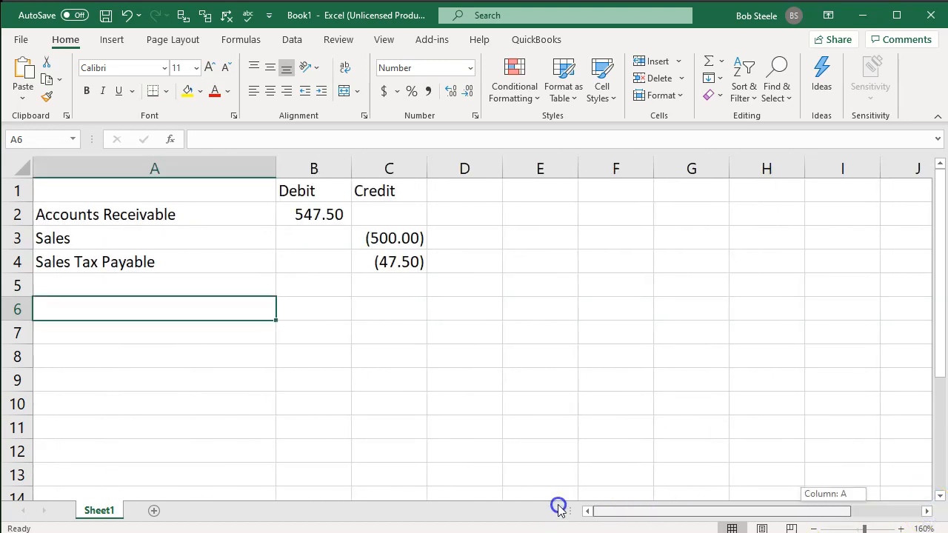
{"action": "left_click", "coordinate": [902, 529]}
{"action": "left_click", "coordinate": [901, 529]}
{"action": "left_click", "coordinate": [901, 529]}
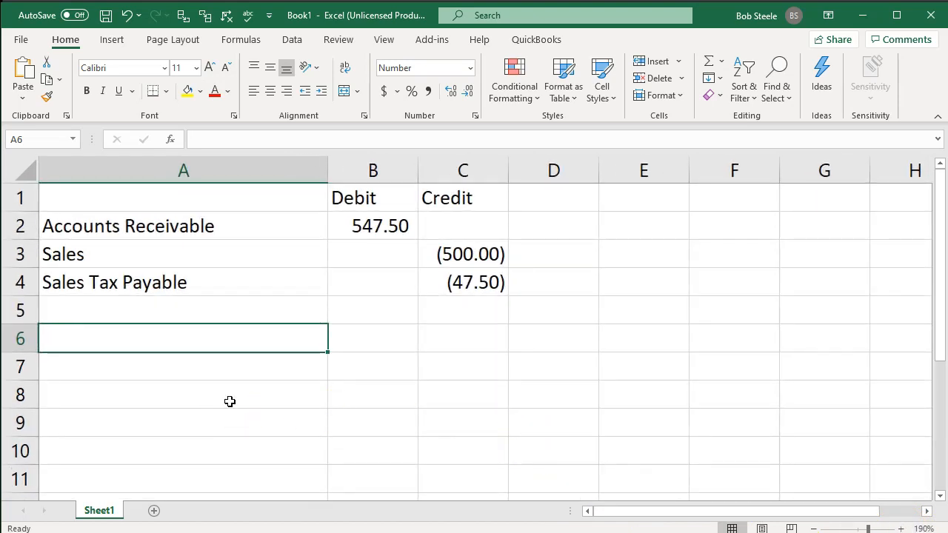
{"action": "type", "text": "Cost of goods"}
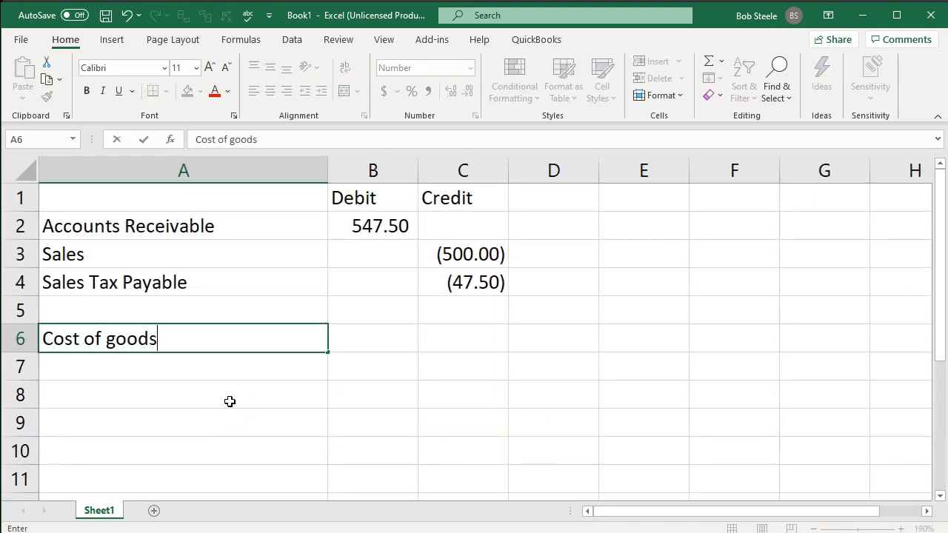
{"action": "key", "text": "BackSpace"}
{"action": "key", "text": "BackSpace"}
{"action": "key", "text": "BackSpace"}
{"action": "key", "text": "BackSpace"}
{"action": "key", "text": "BackSpace"}
{"action": "type", "text": "Goods Sold"}
{"action": "key", "text": "Tab"}
{"action": "type", "text": "400"}
{"action": "key", "text": "Return"}
Add an Inventory line in A7 and enter its credit in C7 as the negative of the debit in B6.
{"action": "type", "text": "Inventory"}
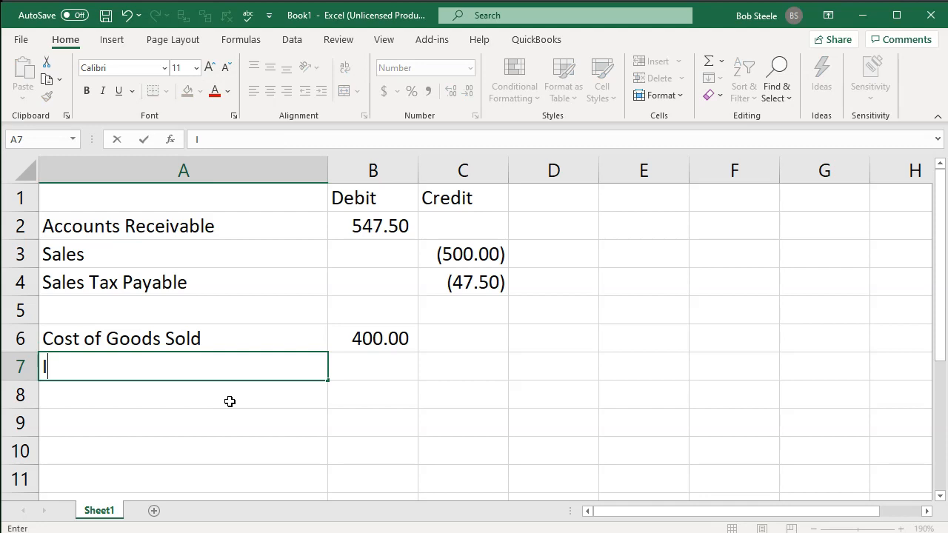
{"action": "key", "text": "Tab"}
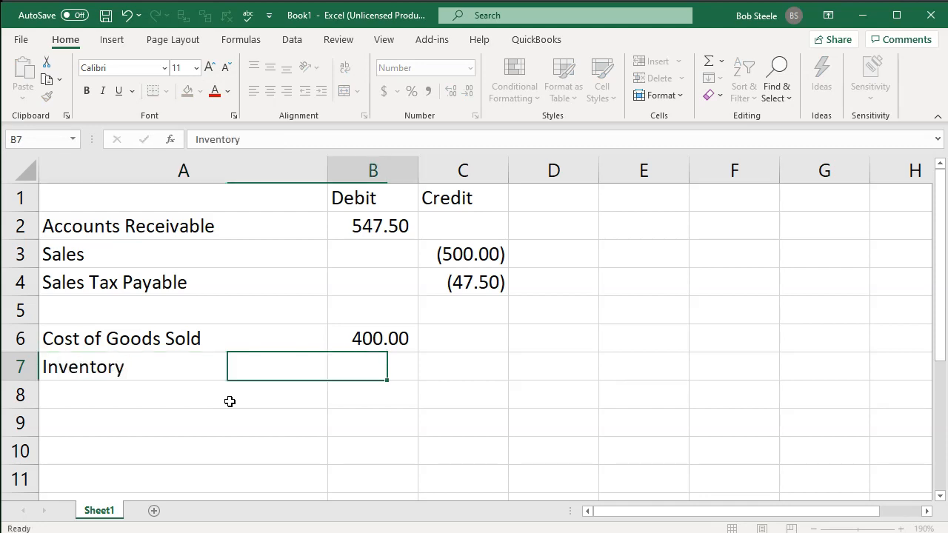
{"action": "key", "text": "Tab"}
{"action": "type", "text": "-"}
{"action": "key", "text": "Left"}
{"action": "key", "text": "Up"}
{"action": "key", "text": "Return"}
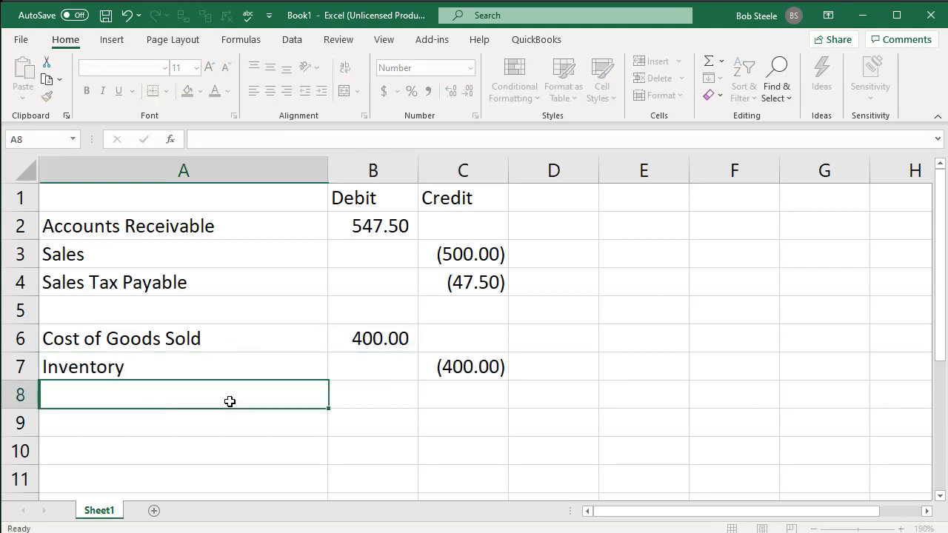
Make the Debit and Credit headers in B1:C1 bold and center them.
{"action": "left_click_drag", "start_coordinate": [366, 204], "coordinate": [421, 198]}
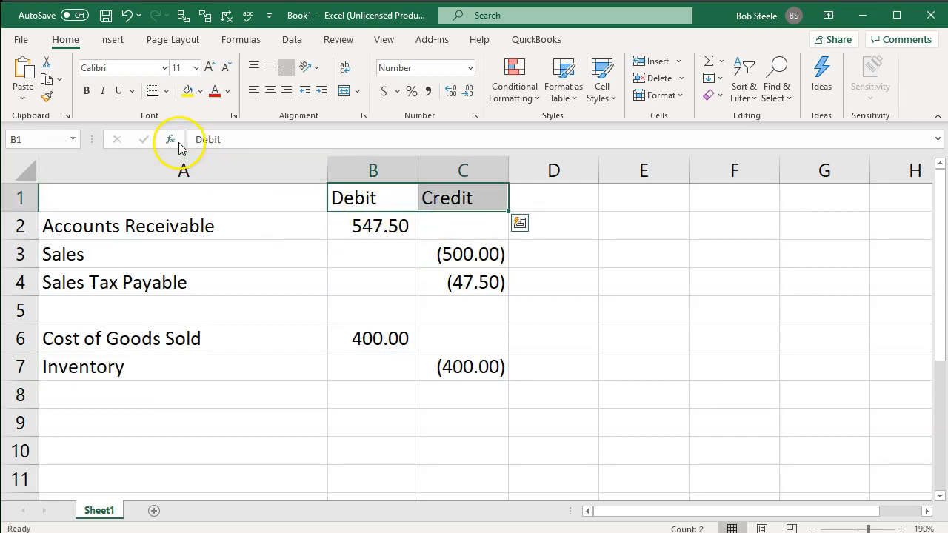
{"action": "left_click", "coordinate": [86, 91]}
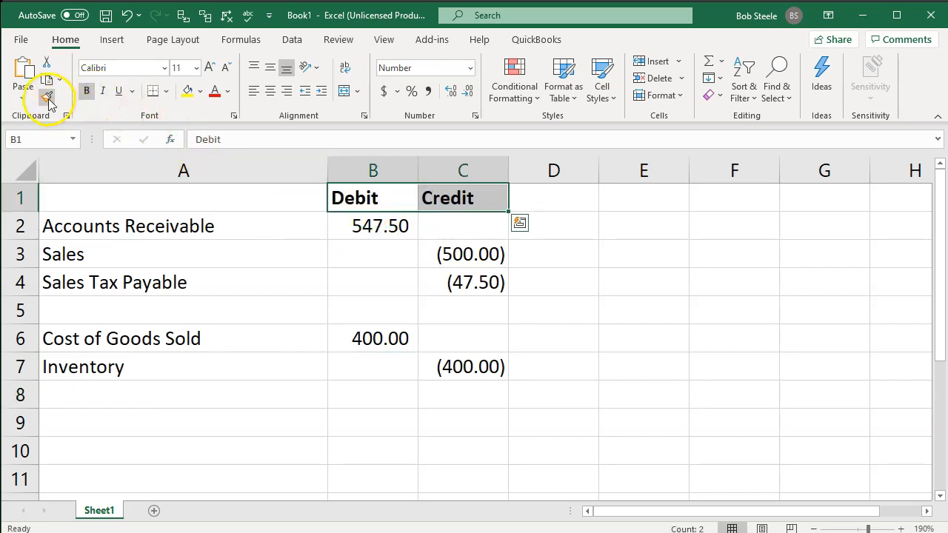
{"action": "left_click", "coordinate": [46, 97]}
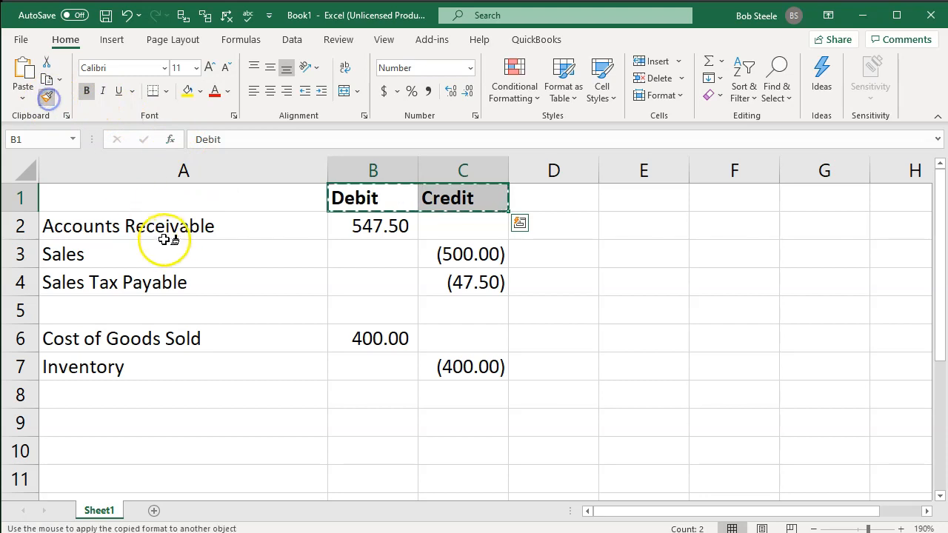
{"action": "left_click", "coordinate": [270, 91]}
{"action": "left_click", "coordinate": [271, 334]}
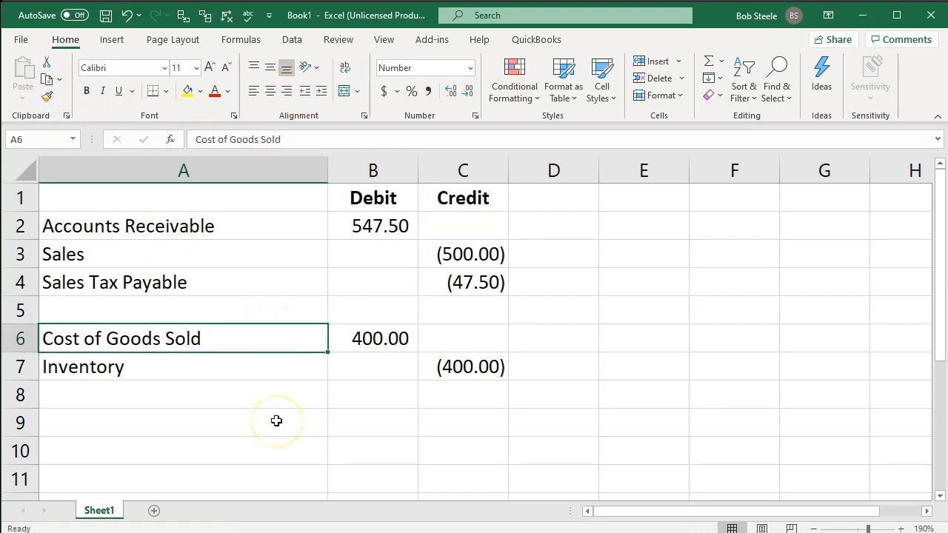
Indent the credit account names Sales and Sales Tax Payable in A3:A4 and Inventory in A7 by one level.
{"action": "left_click_drag", "start_coordinate": [229, 252], "coordinate": [229, 269]}
{"action": "left_click", "coordinate": [321, 91]}
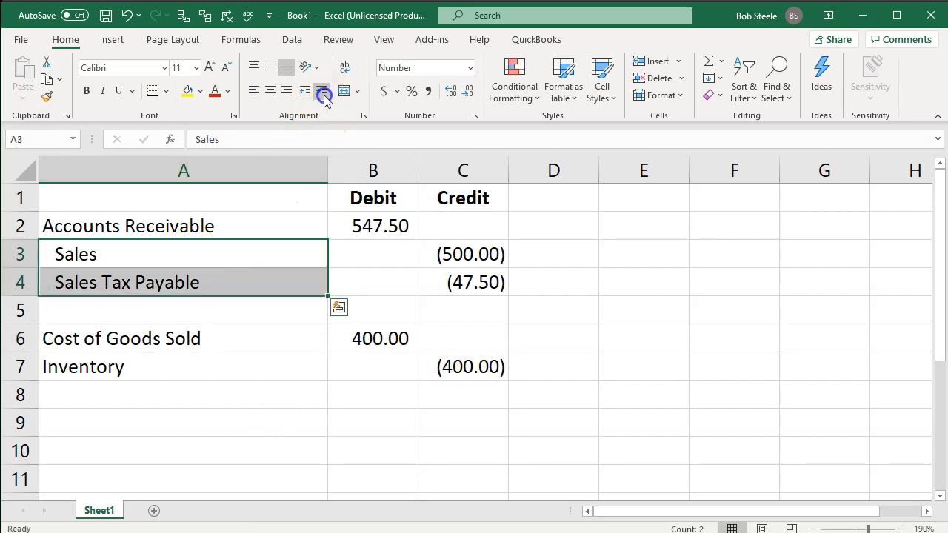
{"action": "left_click", "coordinate": [161, 371]}
{"action": "left_click", "coordinate": [321, 91]}
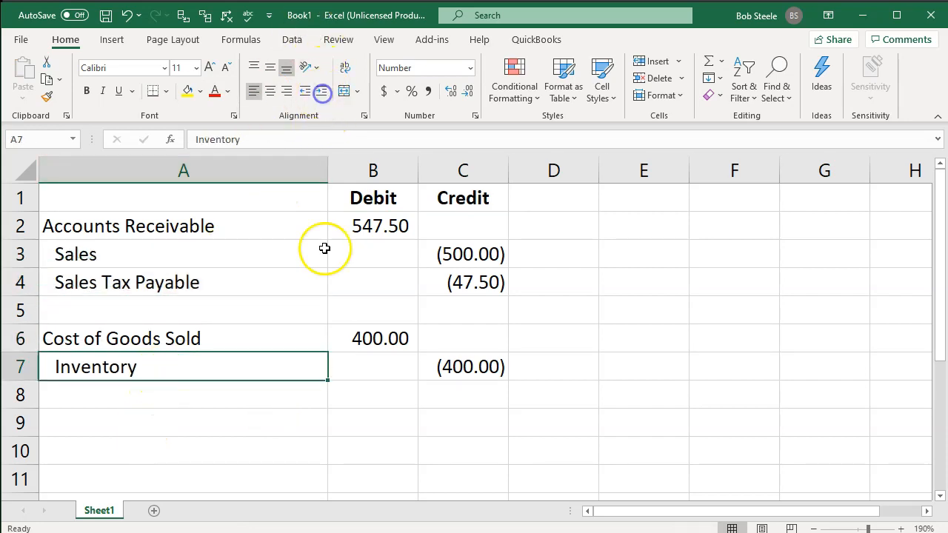
{"action": "left_click", "coordinate": [322, 482]}
Apply all borders to the journal entry range A2:C7.
{"action": "left_click_drag", "start_coordinate": [245, 226], "coordinate": [485, 366]}
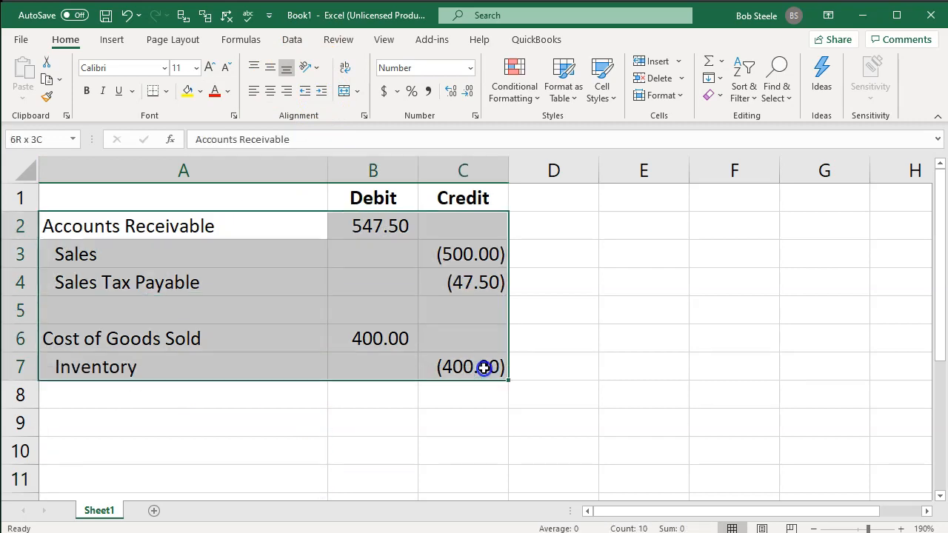
{"action": "left_click", "coordinate": [166, 90]}
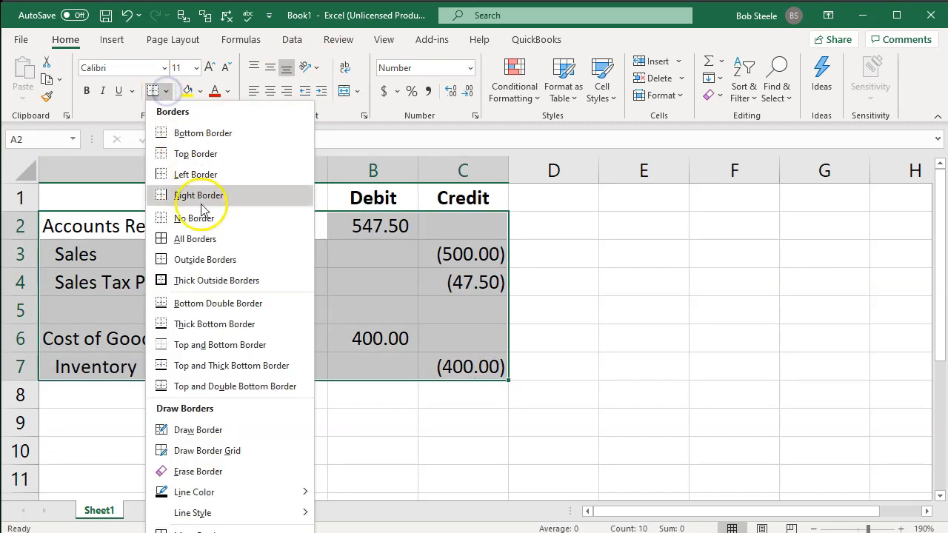
{"action": "left_click", "coordinate": [205, 235]}
{"action": "left_click", "coordinate": [236, 293]}
{"action": "left_click", "coordinate": [333, 428]}
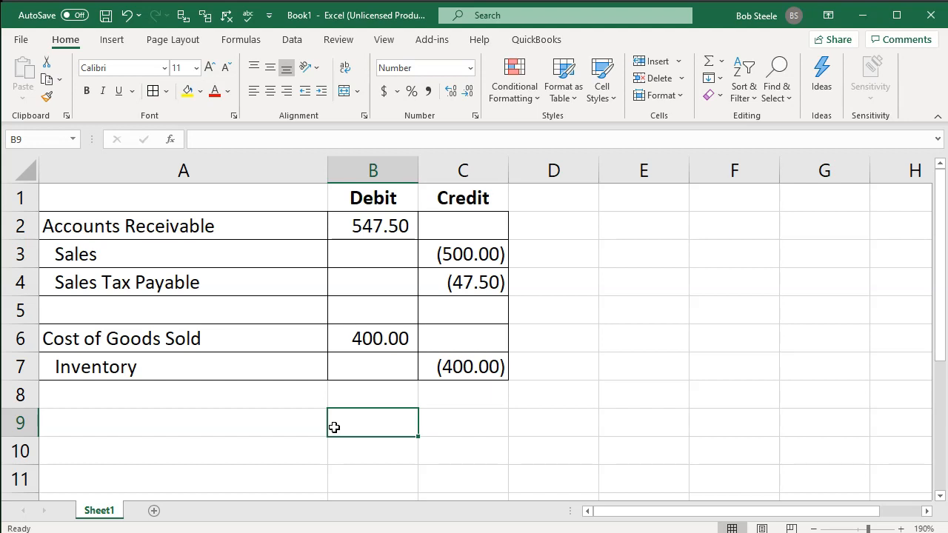
{"action": "left_click", "coordinate": [291, 386]}
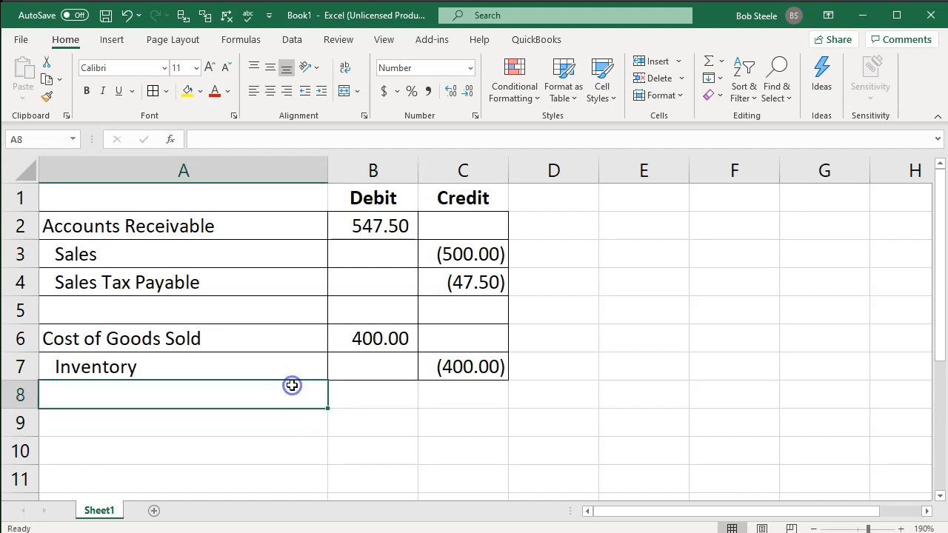